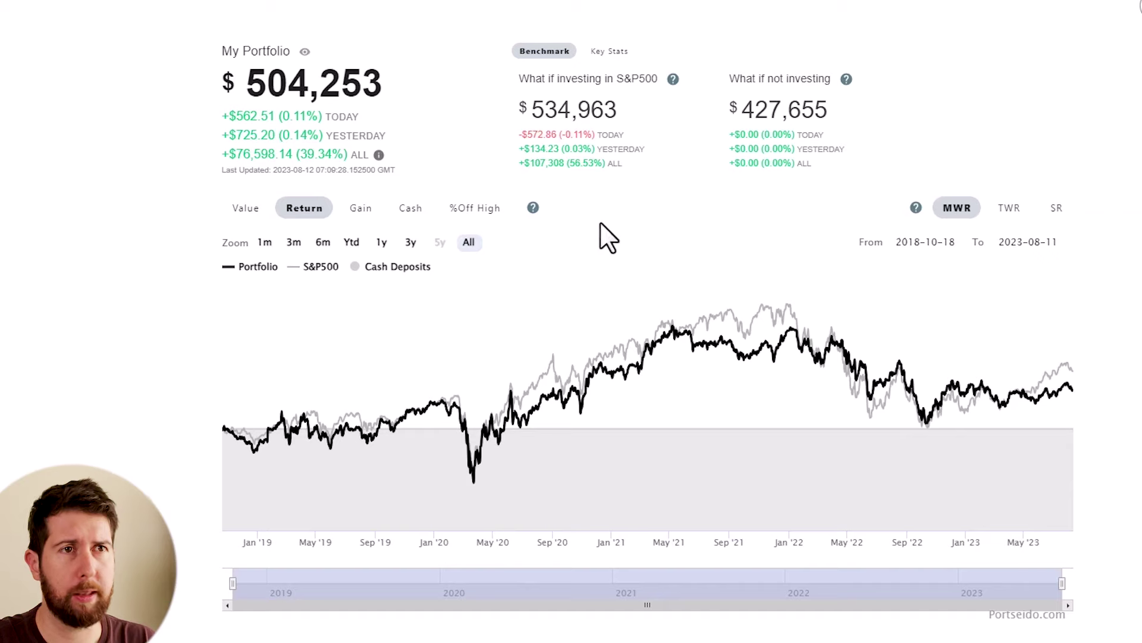
Show the portfolio chart by Value, and switch it back to the Return view.
click(245, 209)
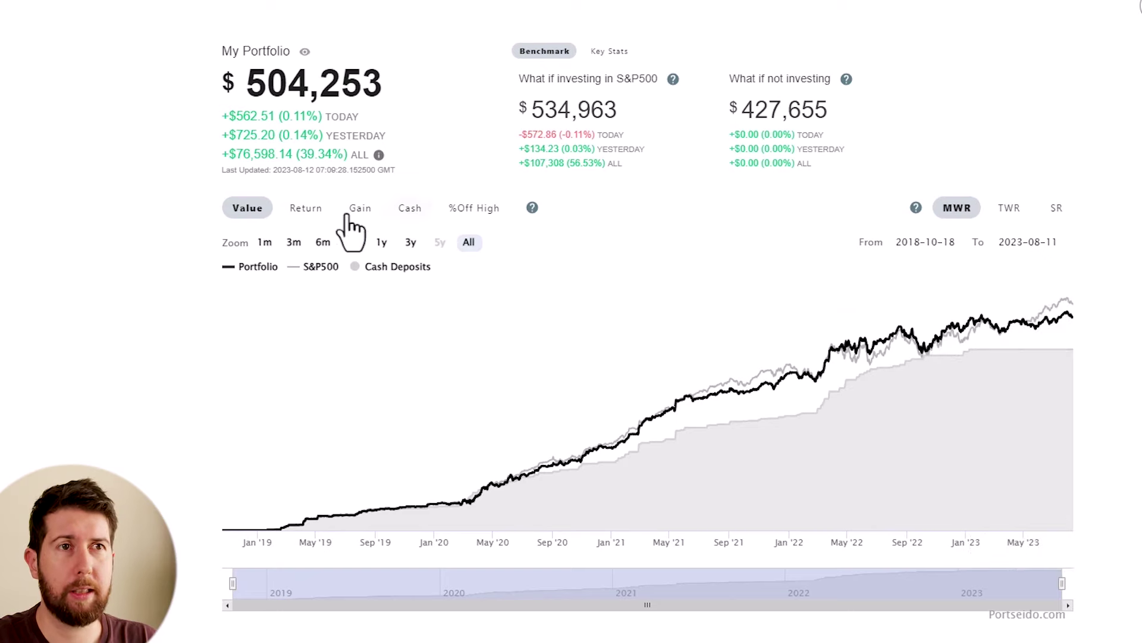
click(313, 211)
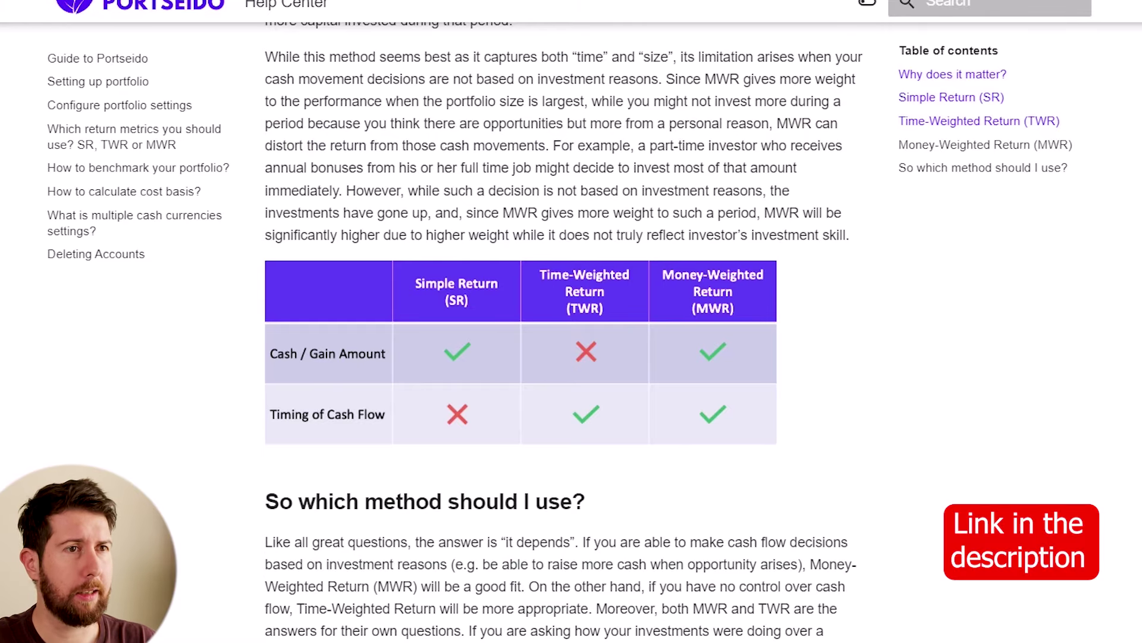
Read the help article comparing Simple Return, Time-Weighted Return and Money-Weighted Return.
scroll(564, 330, down, 3)
scroll(564, 330, up, 15)
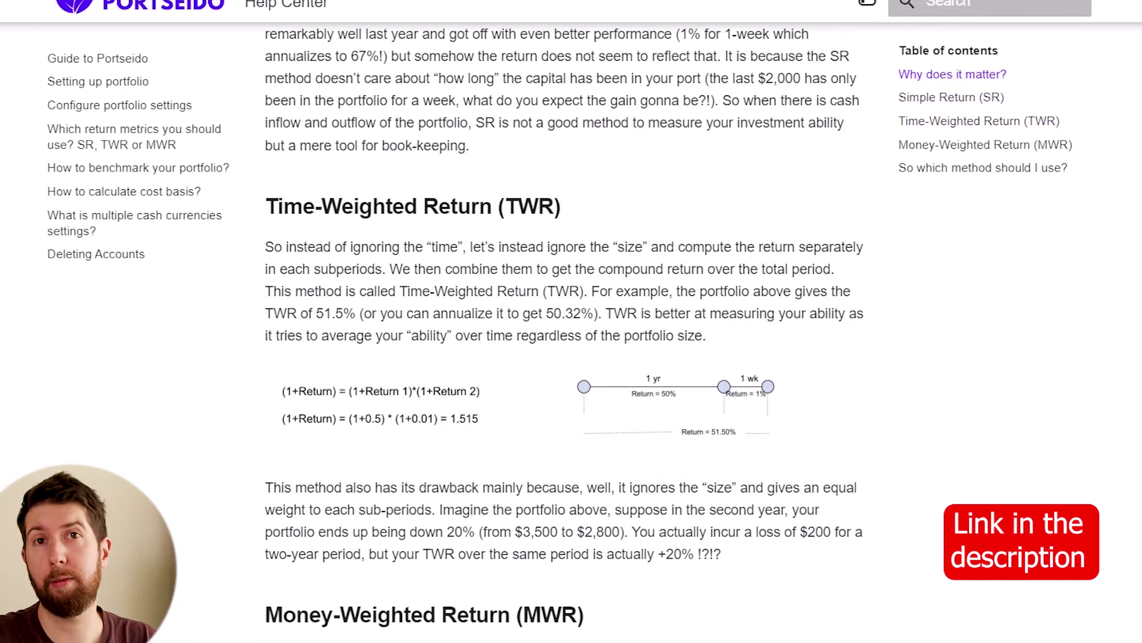
scroll(564, 330, up, 10)
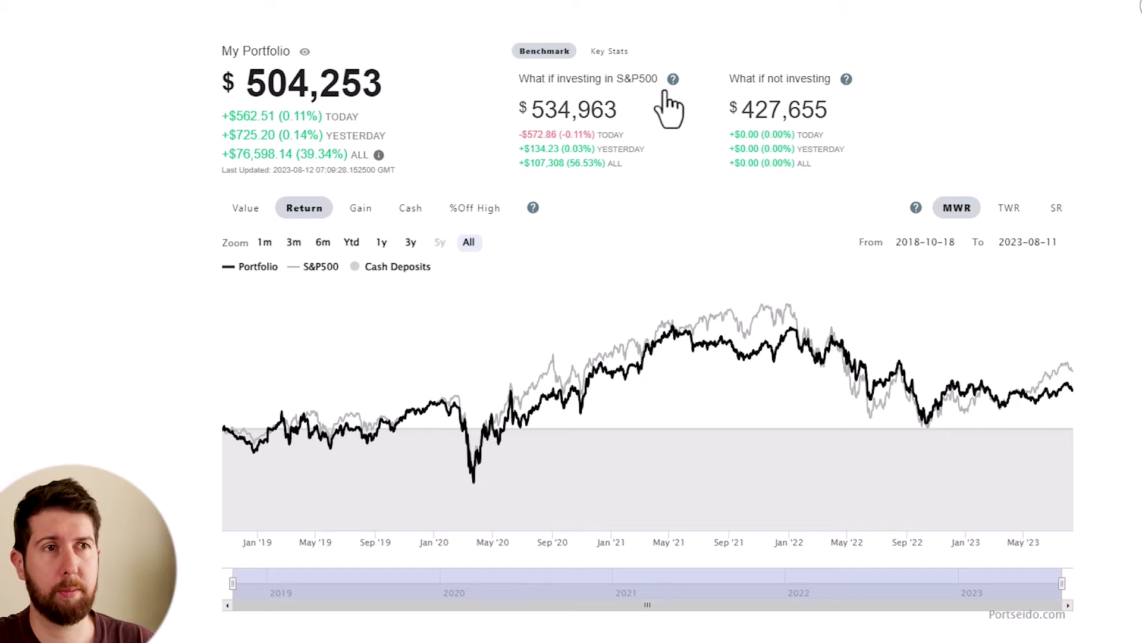
View the portfolio's return against the S&P500 for the 1m period and for the All period.
scroll(676, 179, down, 1)
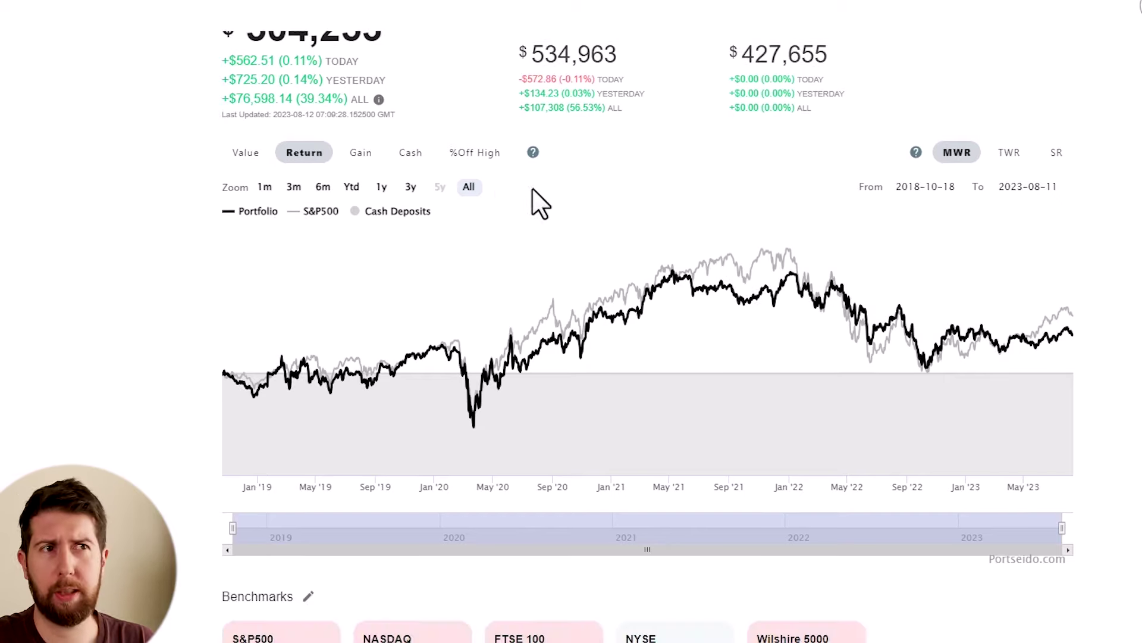
click(264, 188)
click(468, 188)
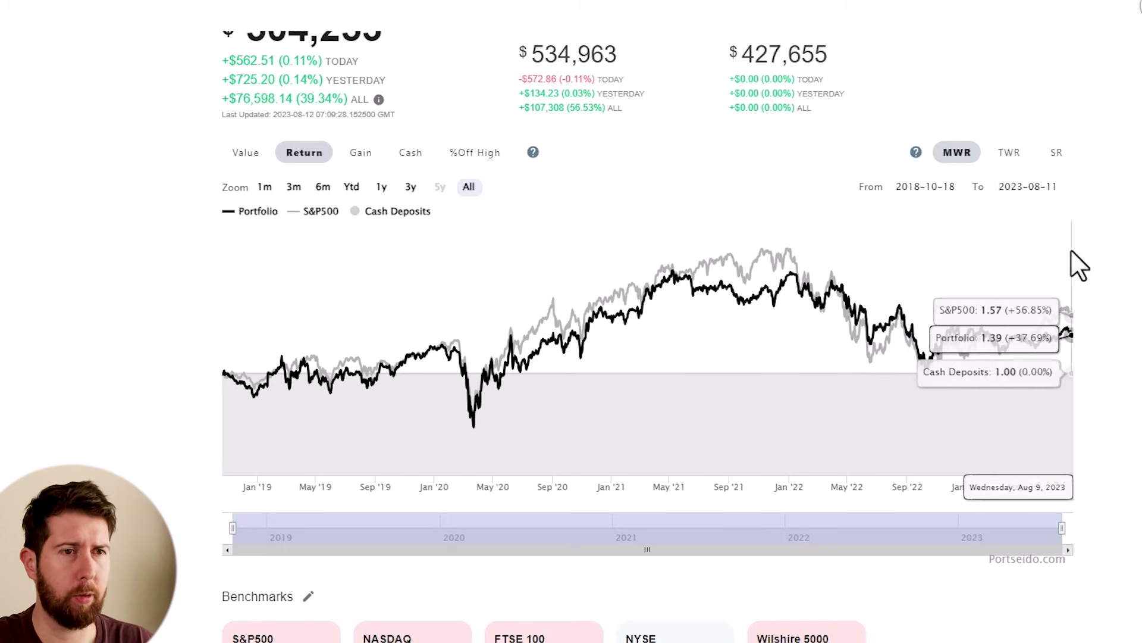
Look over the benchmarks and display each holding's Gain (Value) for 1w and for All.
scroll(1073, 262, down, 5)
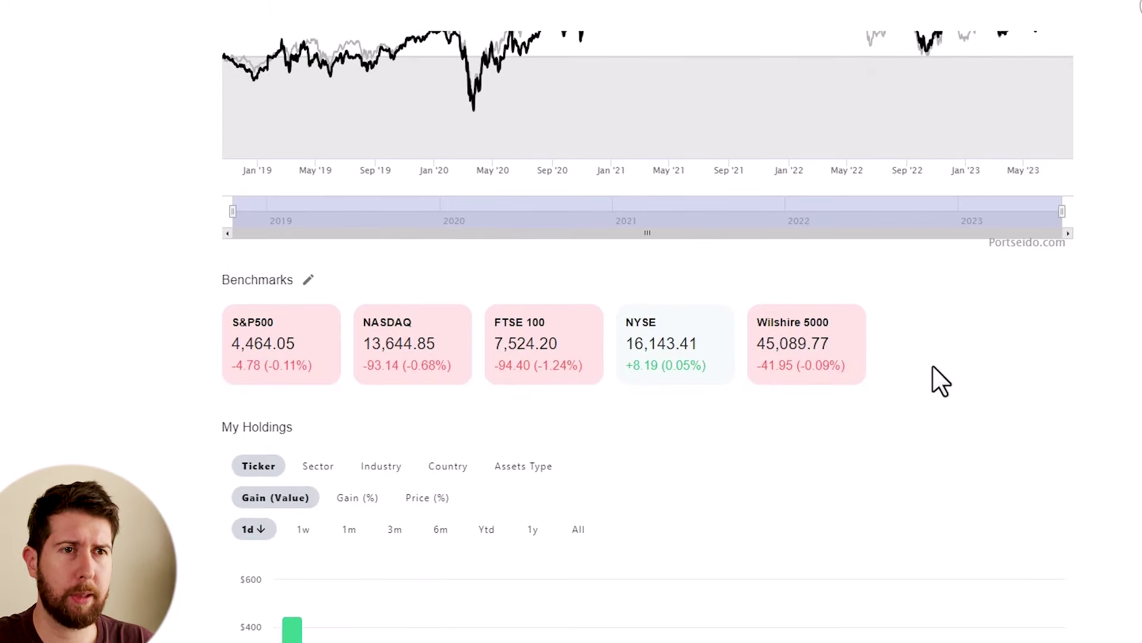
scroll(370, 131, down, 4)
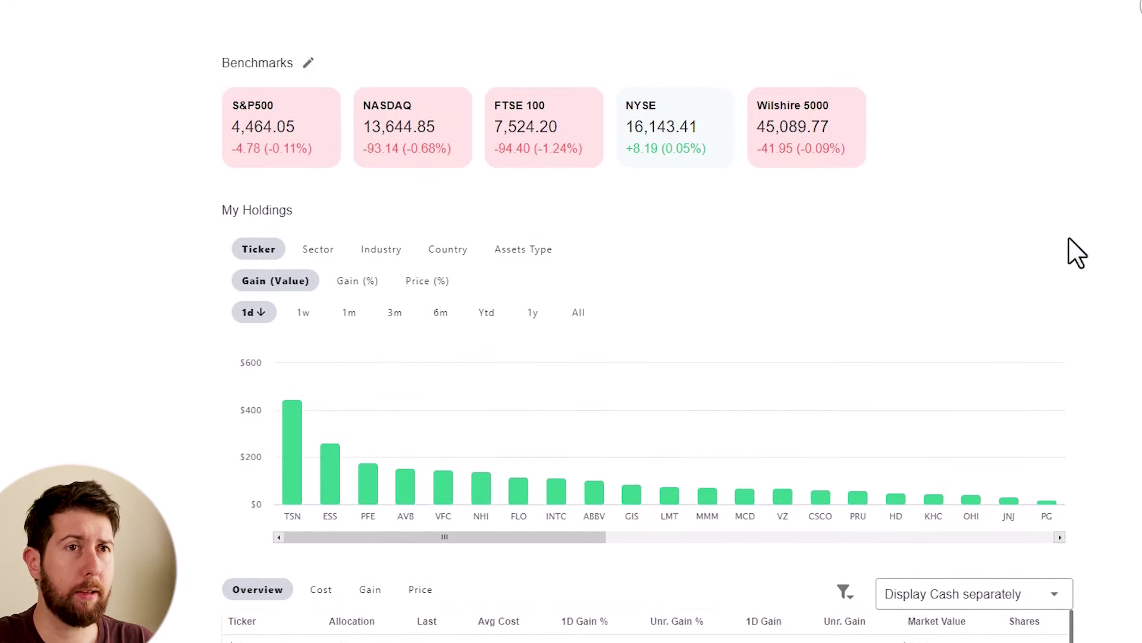
scroll(1073, 249, down, 2)
scroll(1084, 231, down, 1)
scroll(462, 145, up, 2)
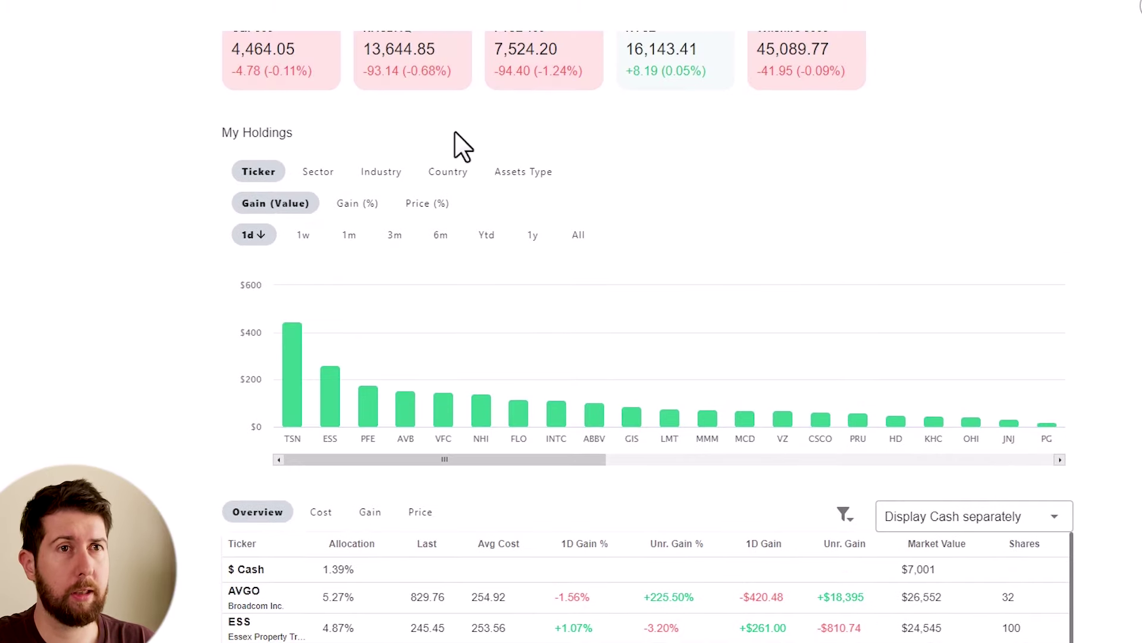
click(304, 235)
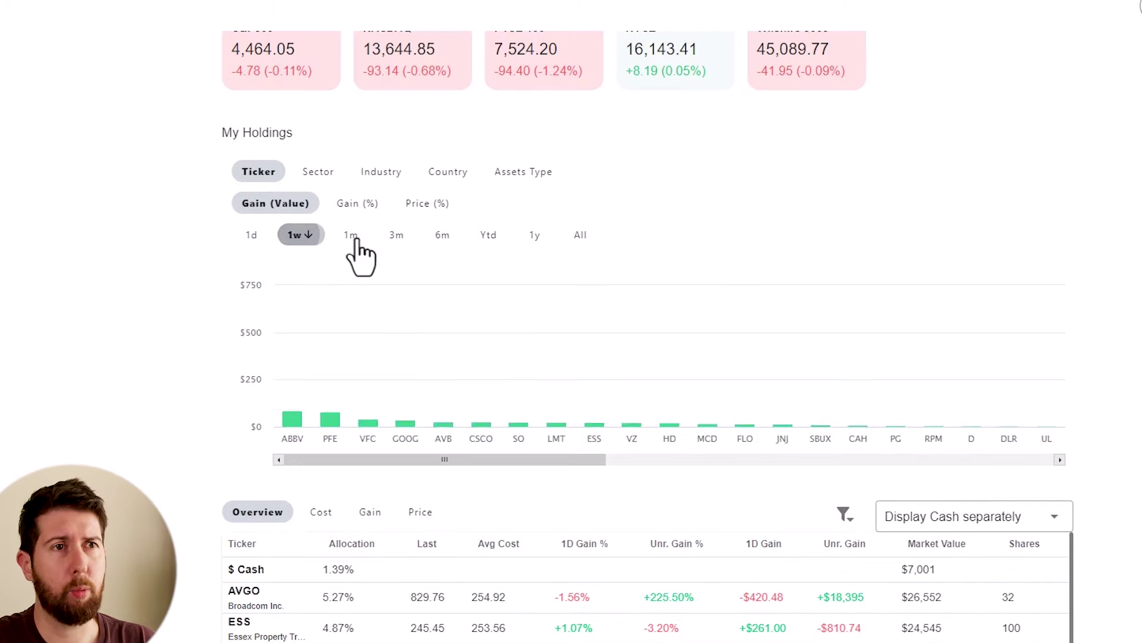
click(577, 238)
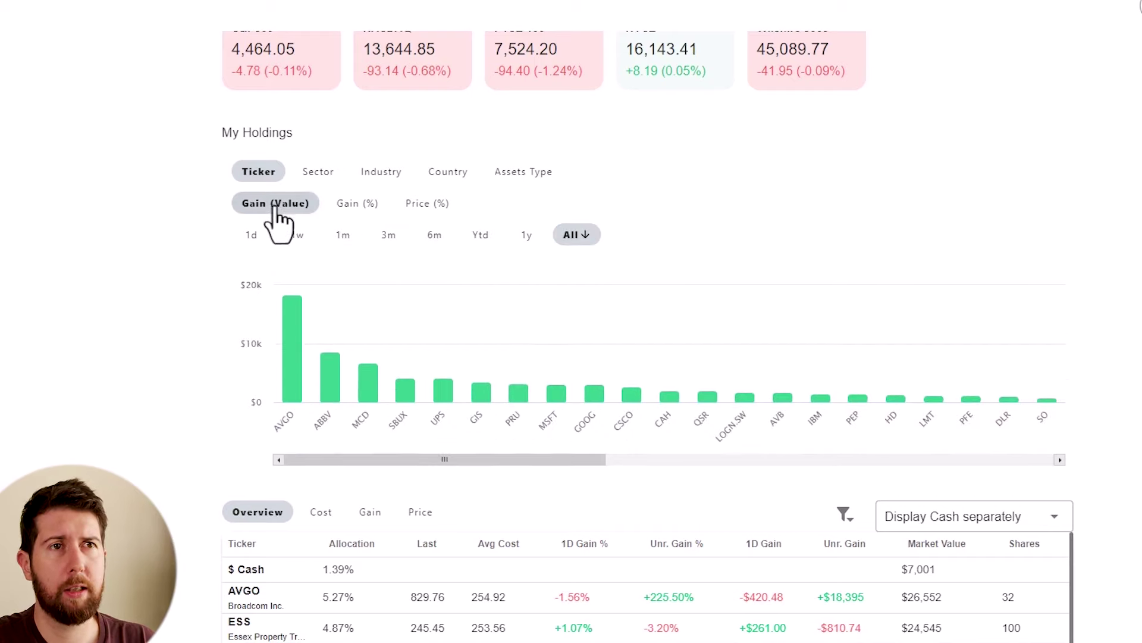
Switch the holdings chart to Gain (%) and inspect the bars for AVGO and PARA at its two ends.
click(360, 205)
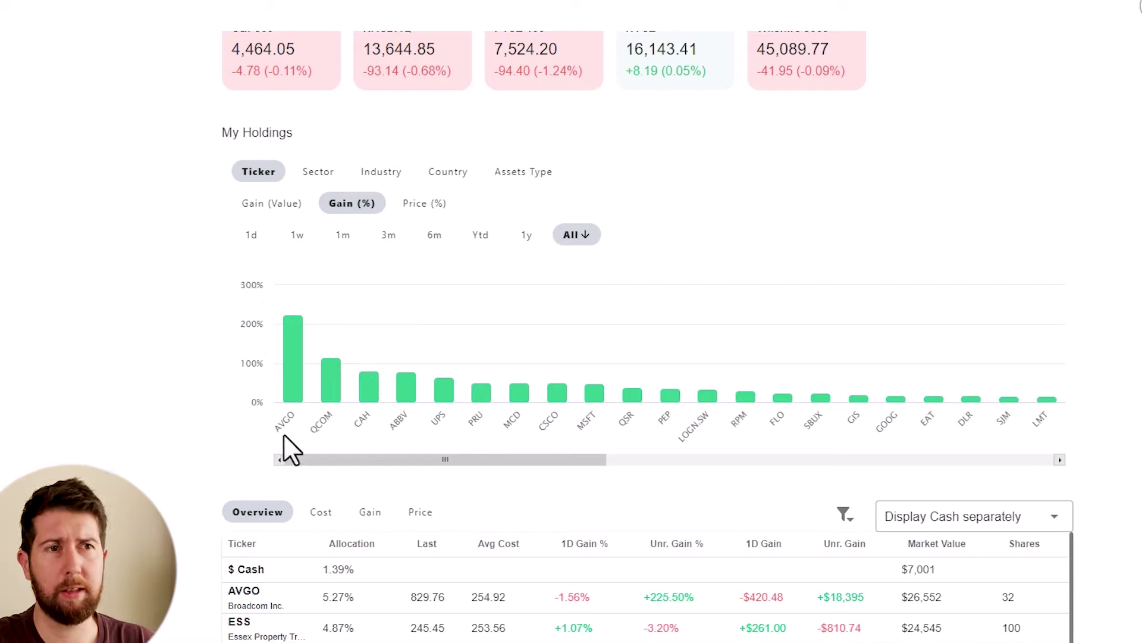
mouse_move(297, 344)
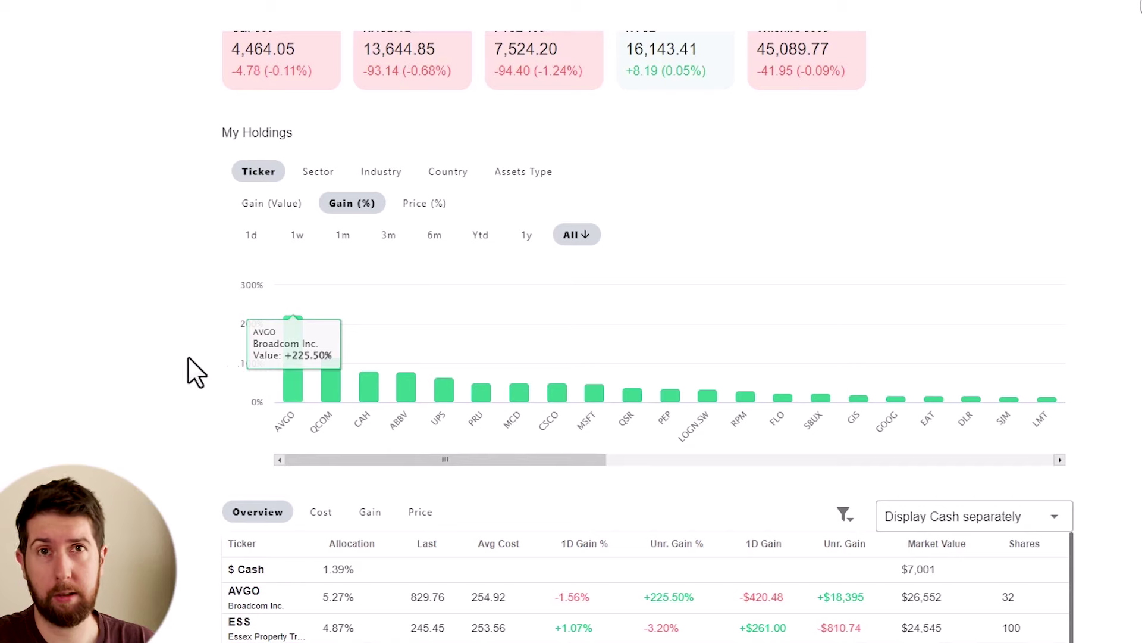
drag(397, 461, 1051, 443)
mouse_move(1055, 356)
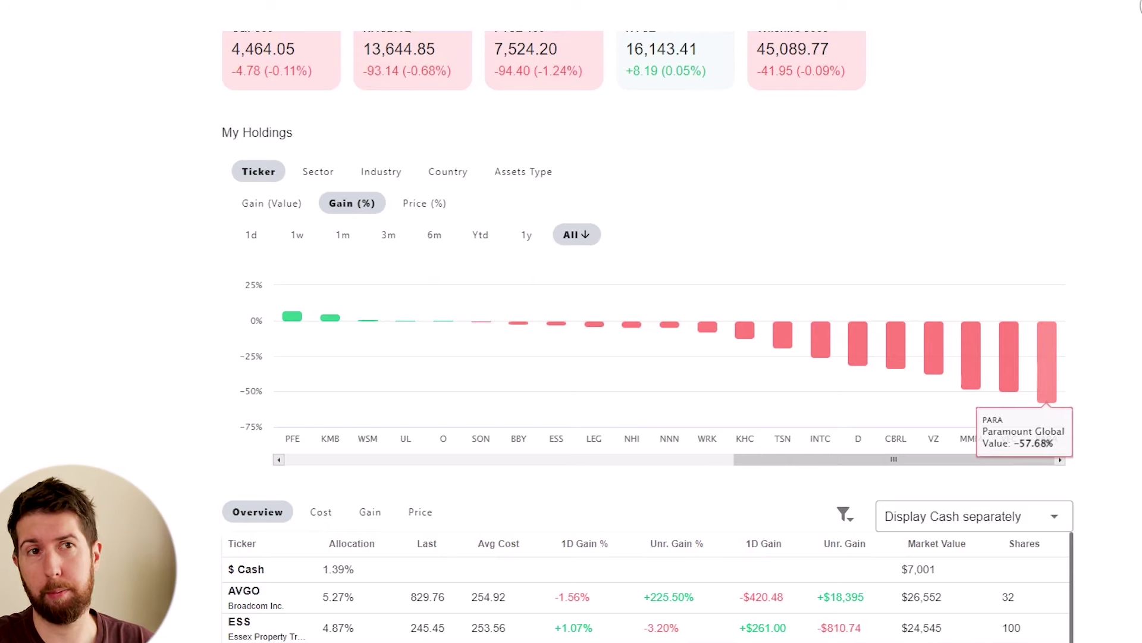
Sort the holdings overview table by Unr. Gain % in descending order.
scroll(648, 336, down, 5)
scroll(648, 335, down, 2)
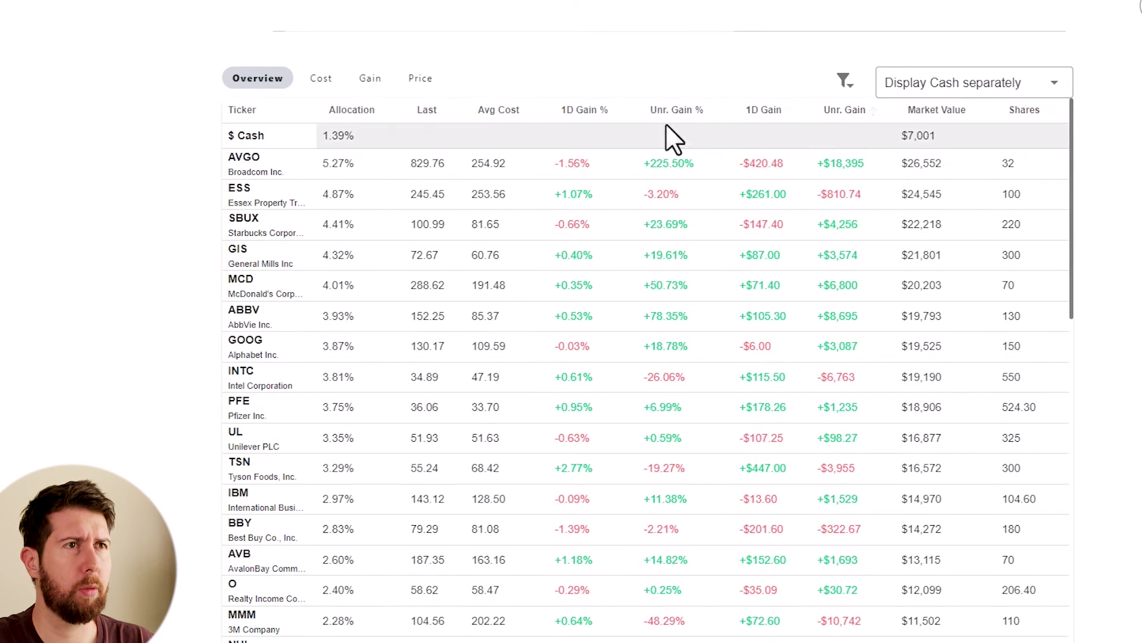
click(678, 110)
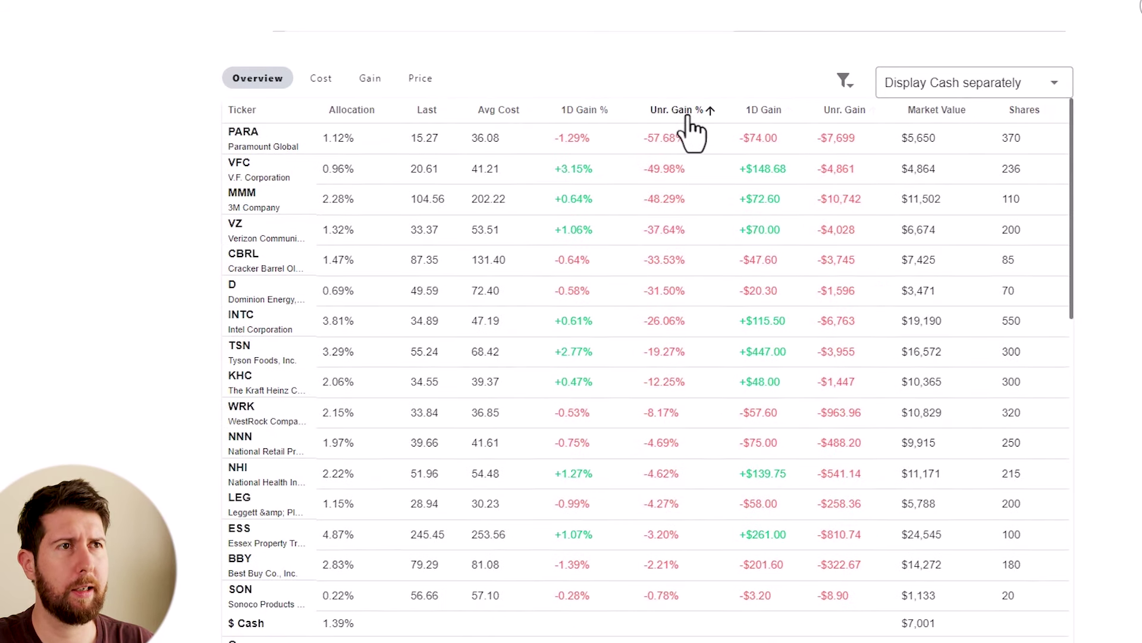
click(690, 113)
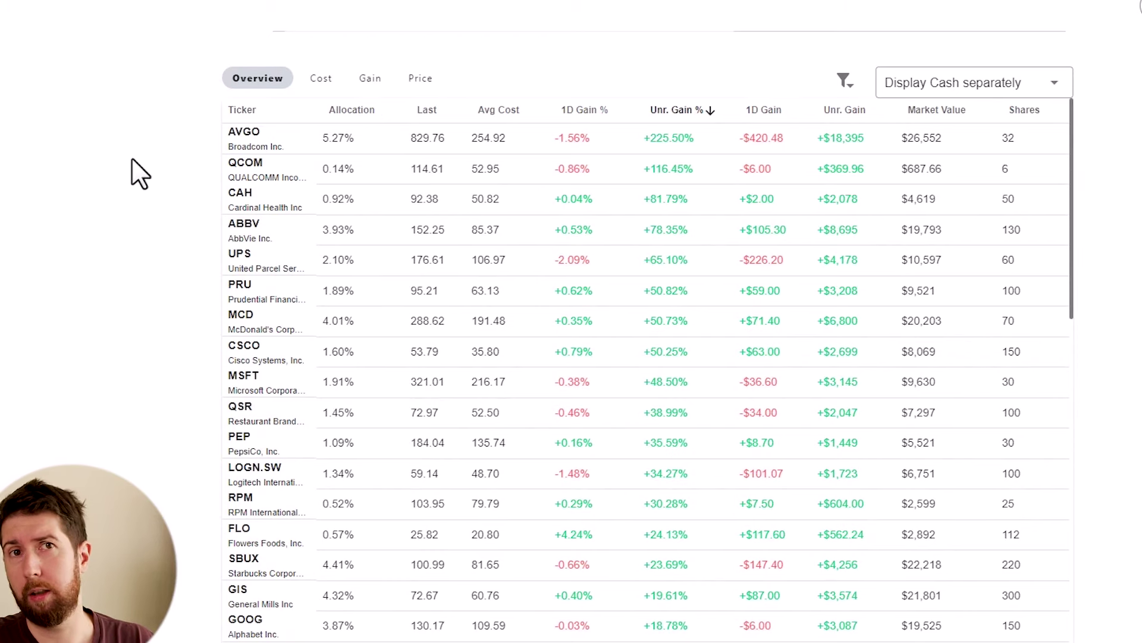
Review the holdings table's Cost figures and the Gain breakdown with dividends and fees.
scroll(140, 176, up, 3)
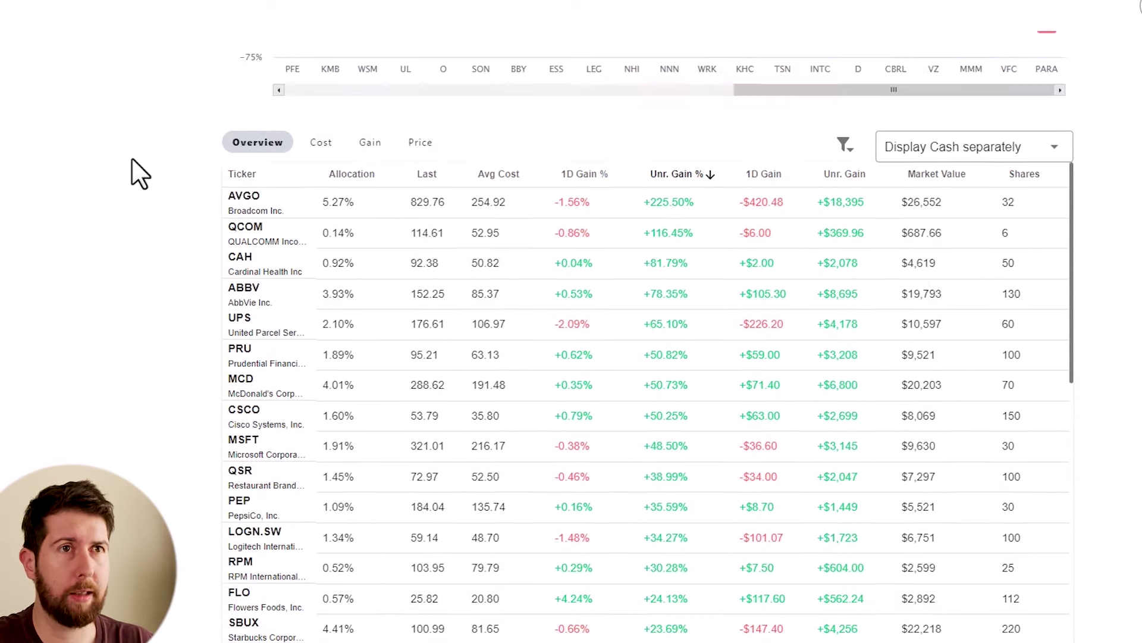
click(310, 241)
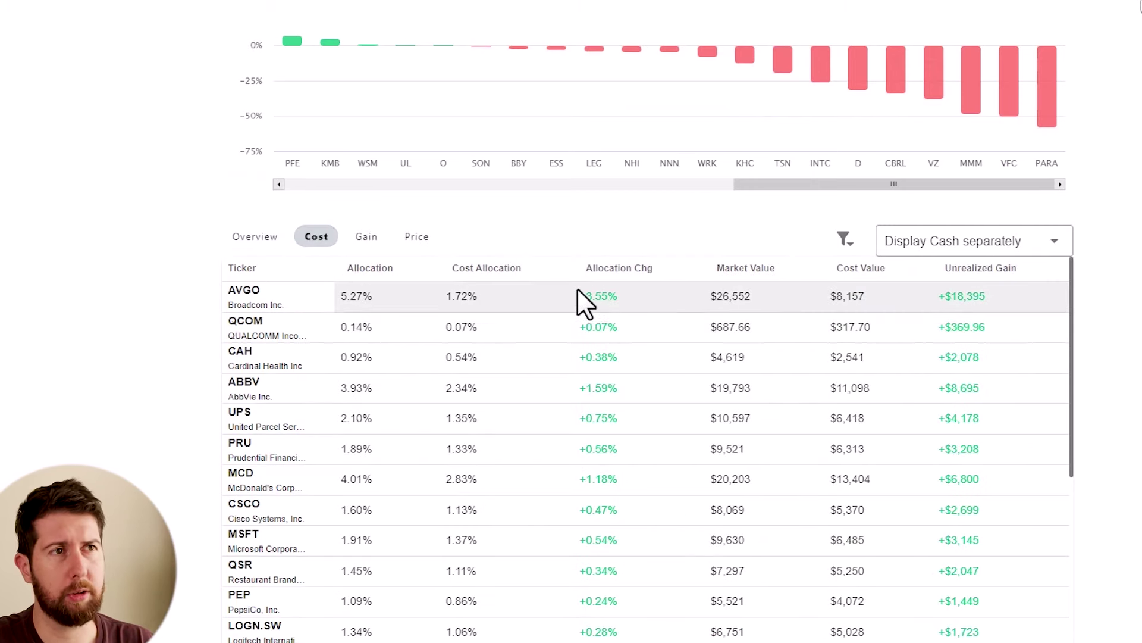
click(367, 239)
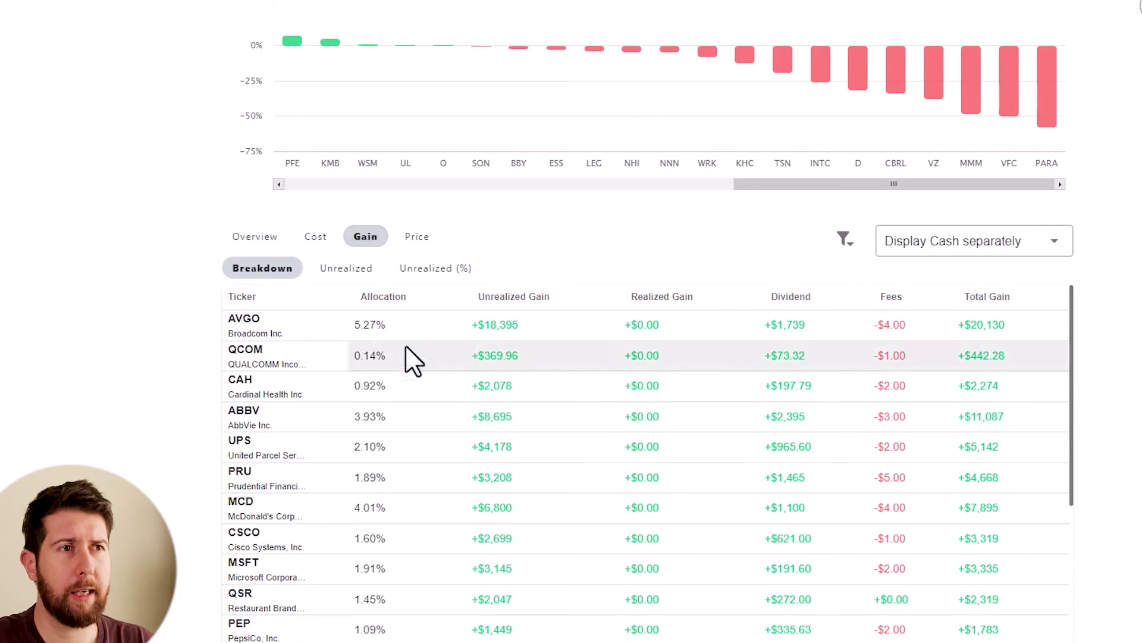
scroll(714, 274, down, 3)
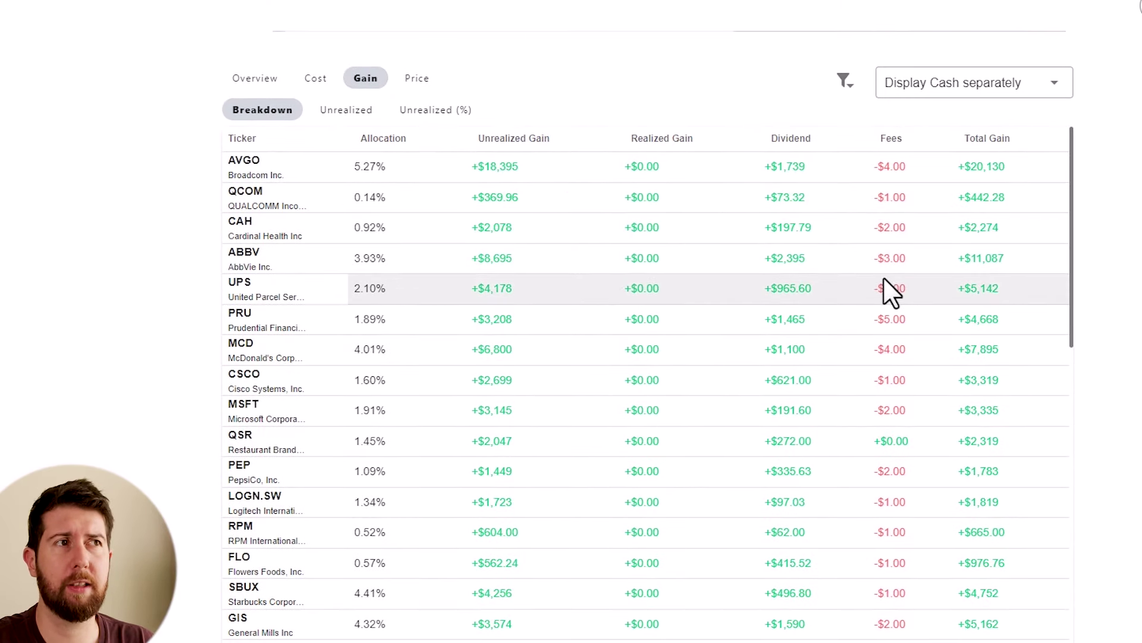
Review the holdings' Price values with their 52-week range and percentage off the 52-week high.
scroll(887, 286, up, 3)
click(417, 238)
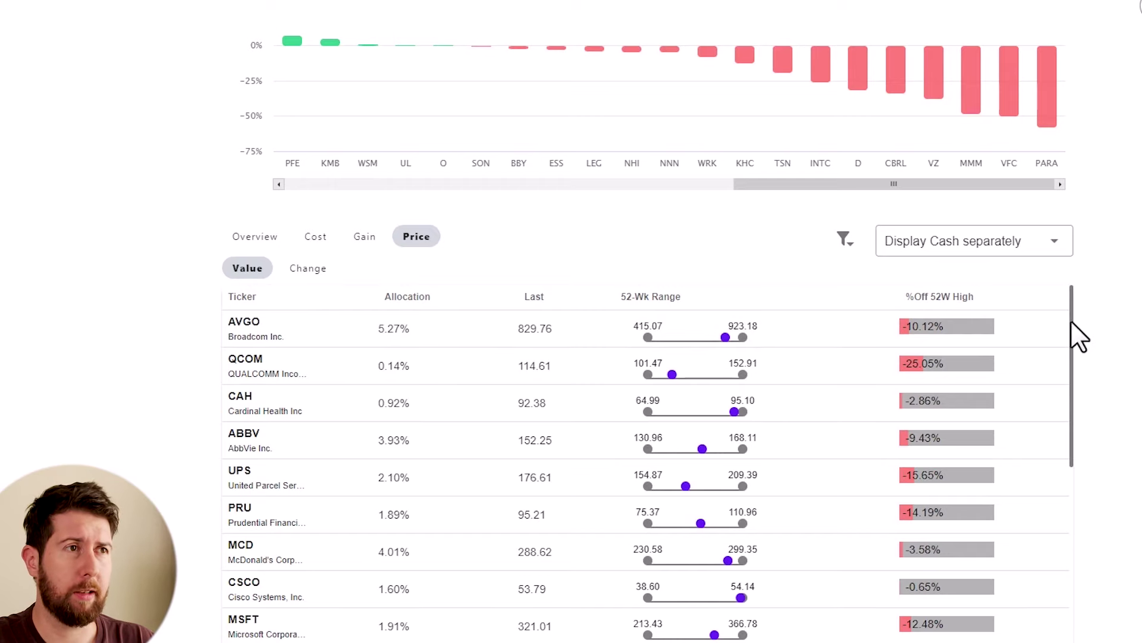
scroll(1071, 325, down, 2)
scroll(1070, 337, up, 3)
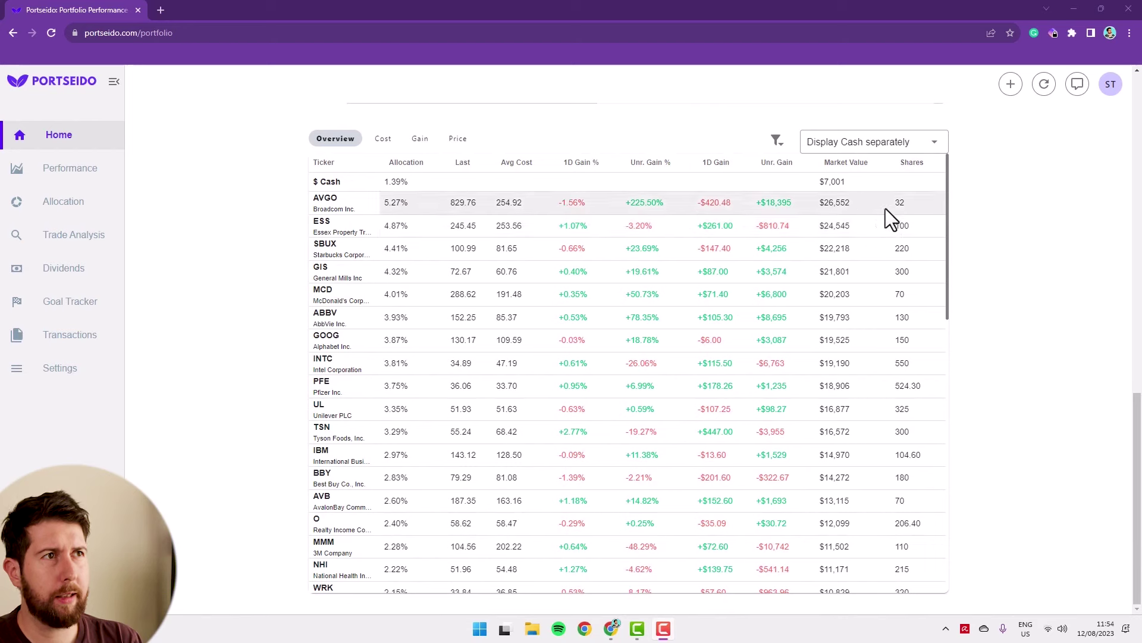
Open the General Mills (GIS) holding and inspect its buy events on the 5y price chart.
drag(948, 200, 938, 174)
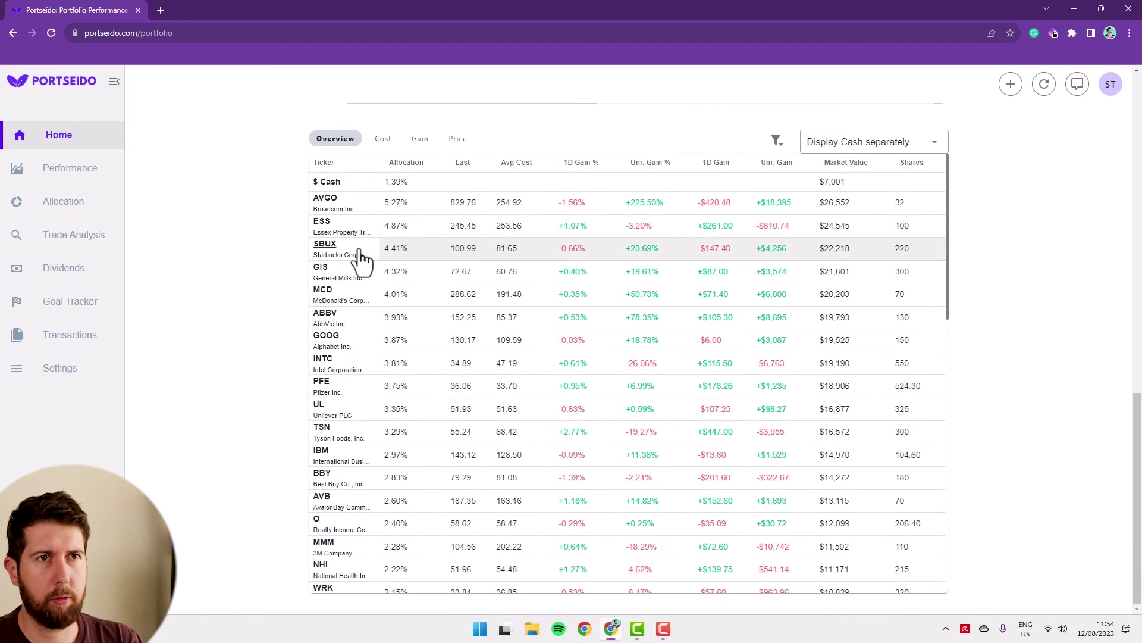
click(323, 278)
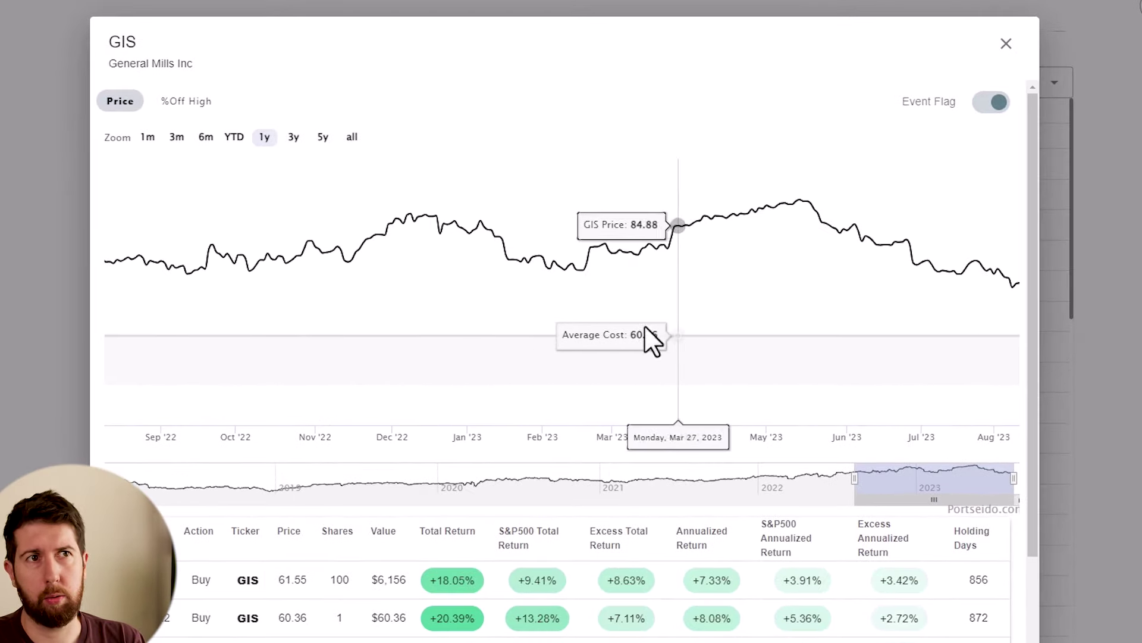
click(322, 138)
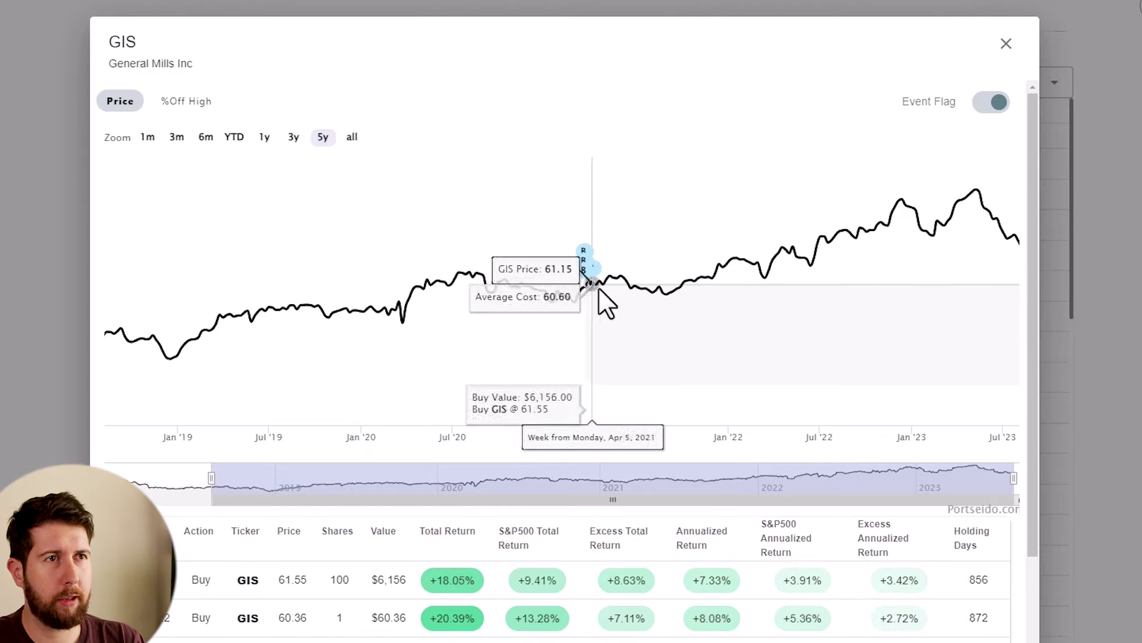
mouse_move(586, 279)
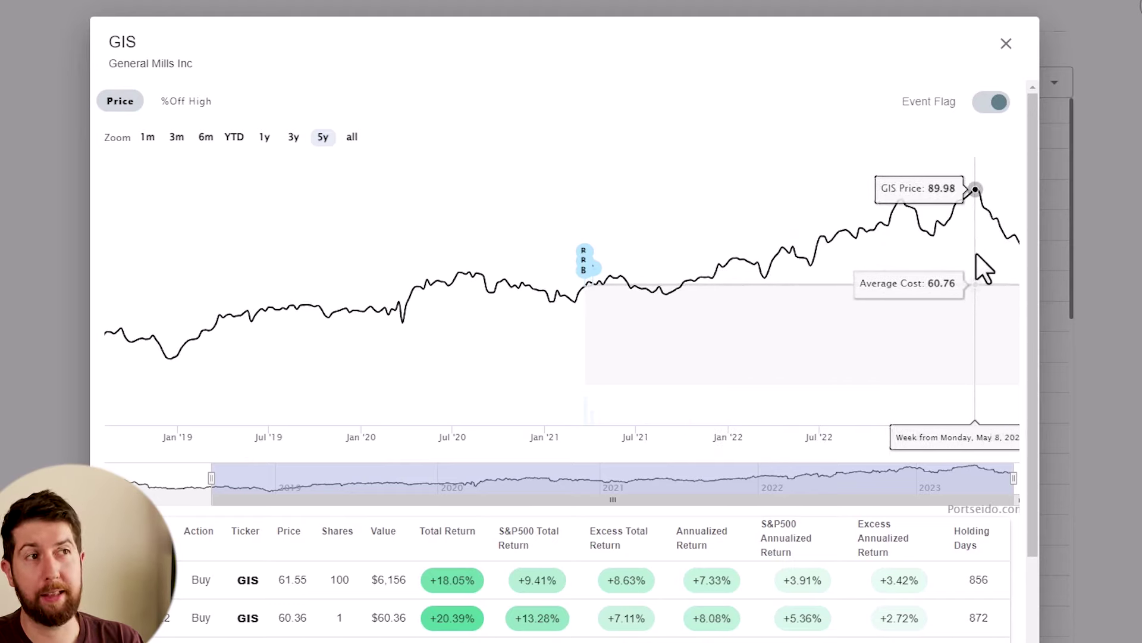
Review the GIS buy transactions and their returns compared with the S&P500 below the price chart.
drag(1029, 249, 1032, 416)
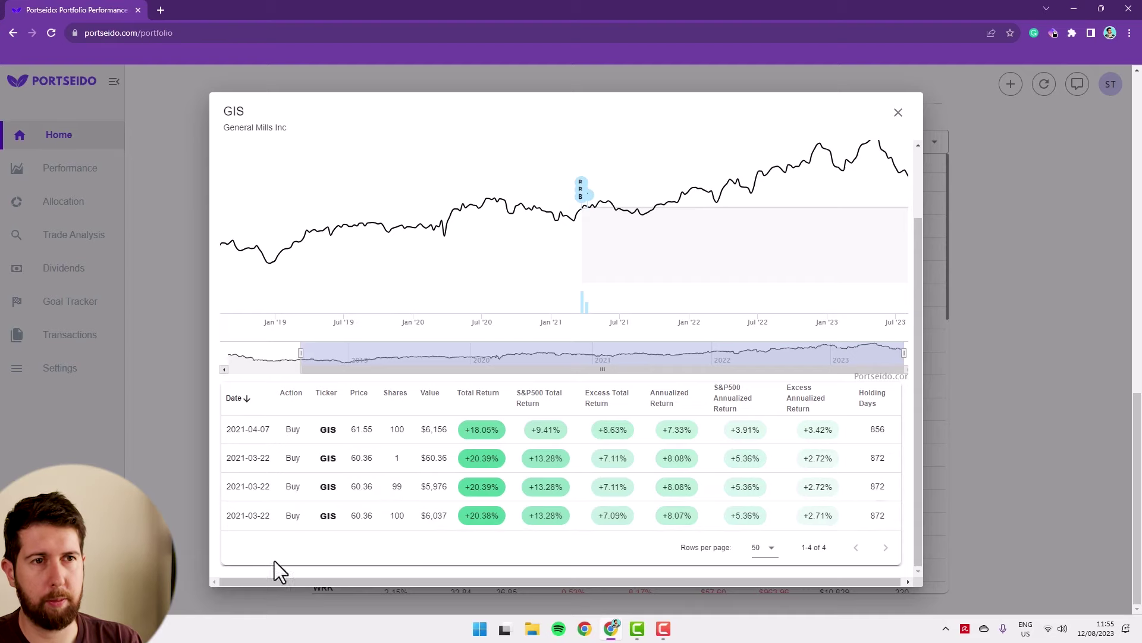
drag(298, 577, 341, 579)
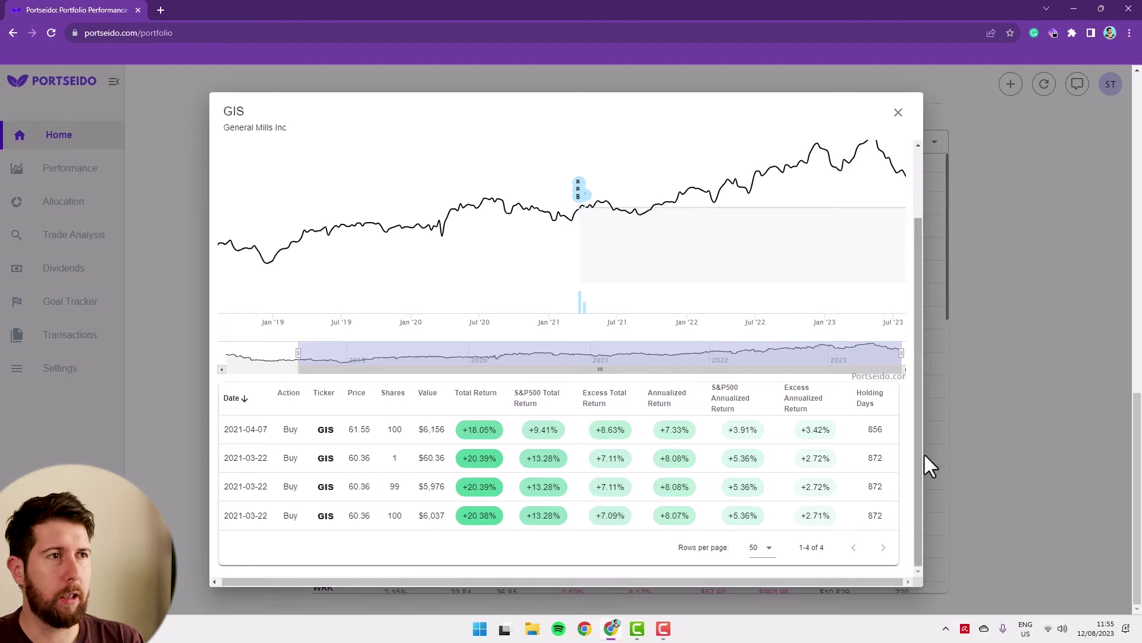
drag(918, 468, 922, 309)
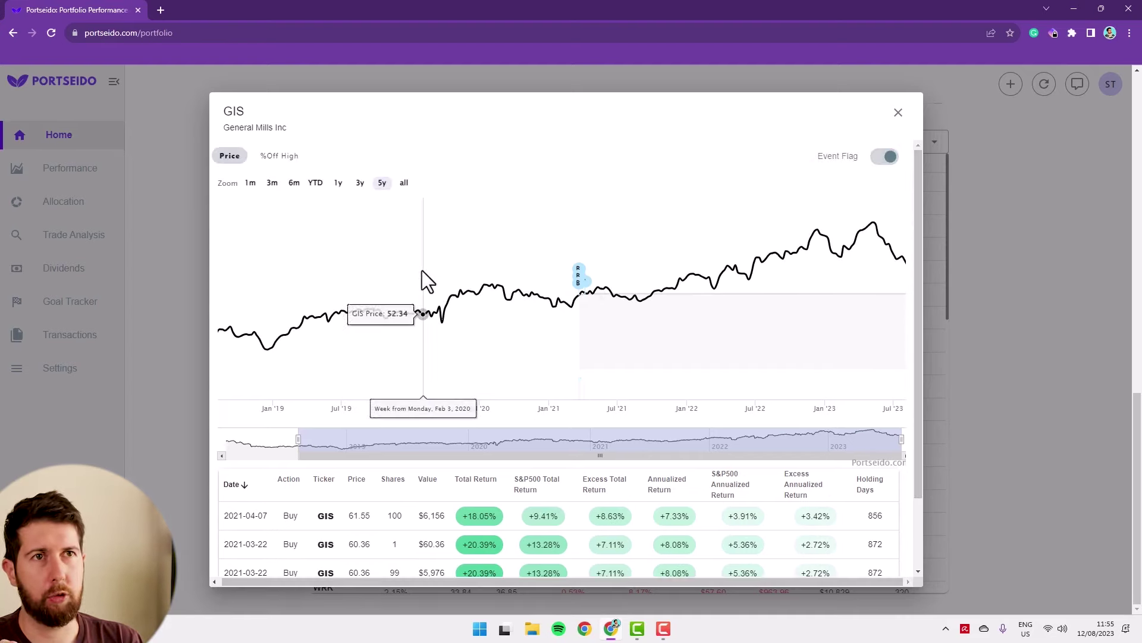
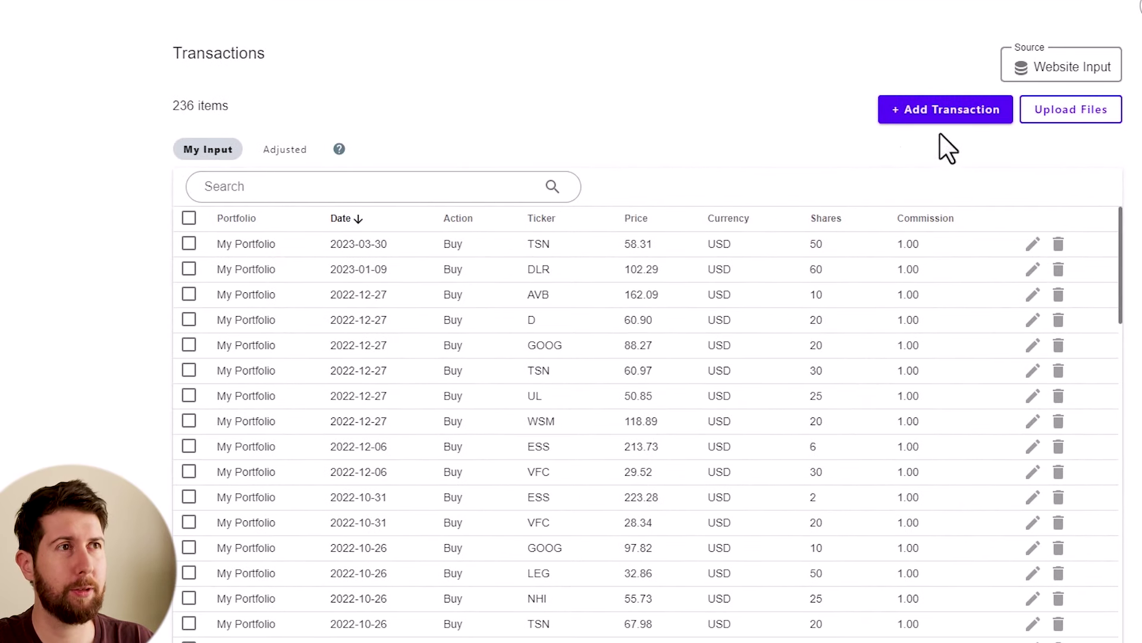
Add a blank transaction entry and check the available Action types, keeping Buy.
click(927, 113)
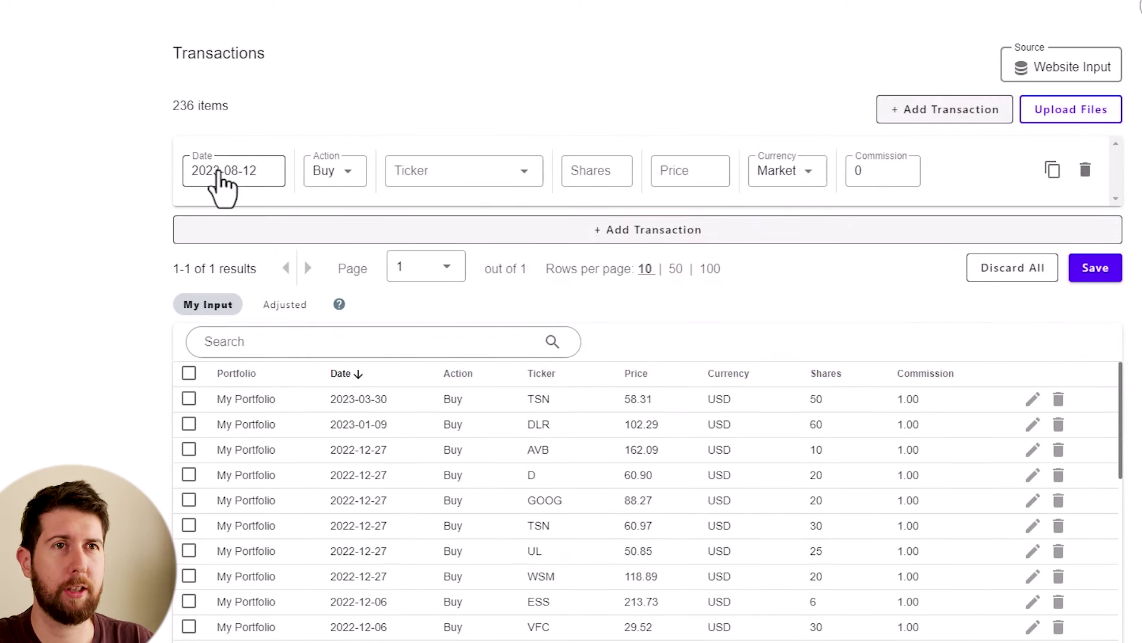
click(360, 171)
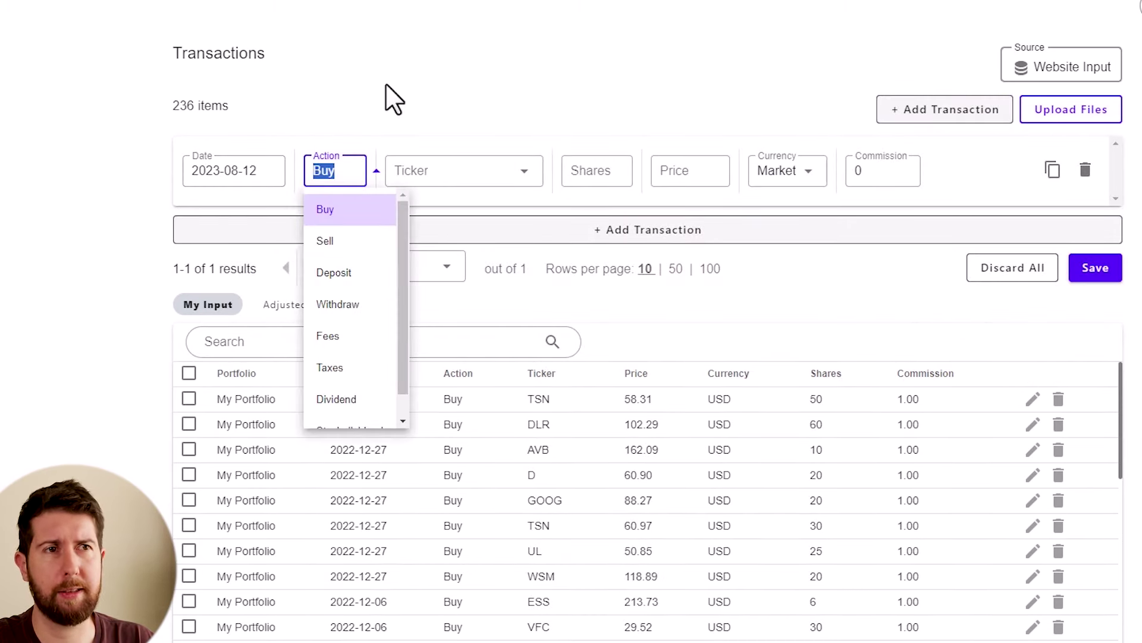
click(394, 110)
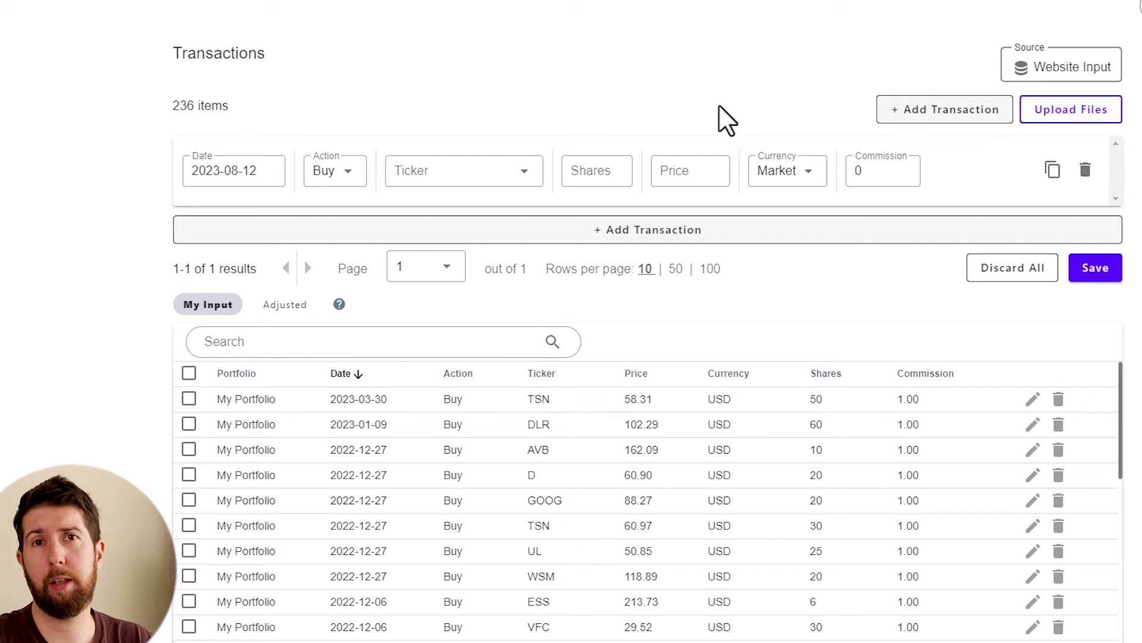
Download the Portseido Excel Template for trade log uploads and save it to the Desktop.
click(1070, 113)
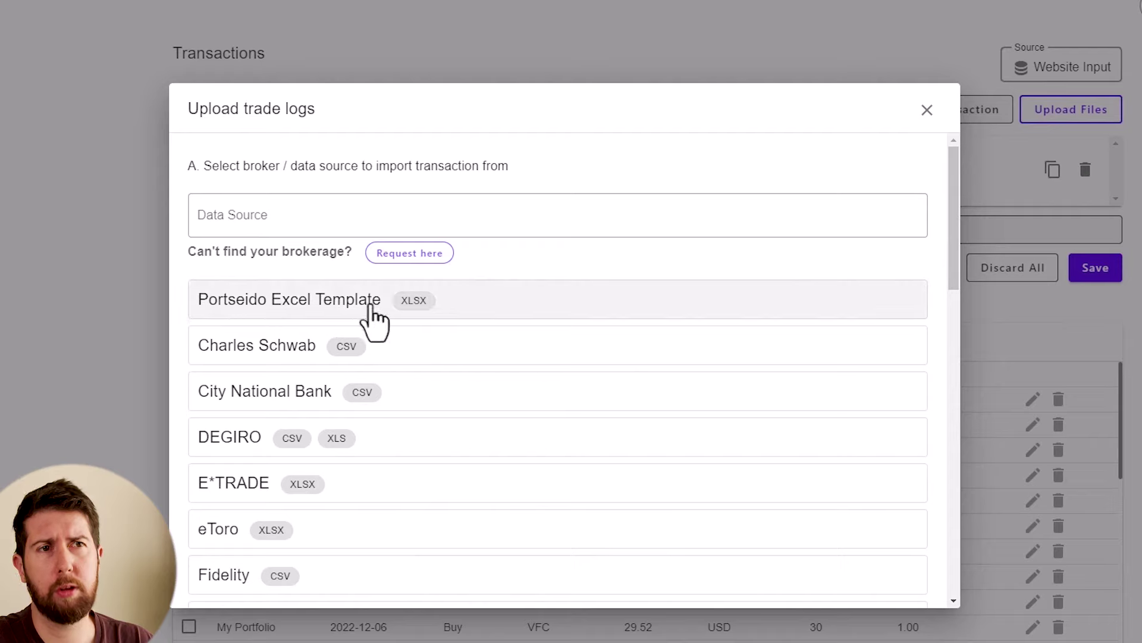
click(464, 305)
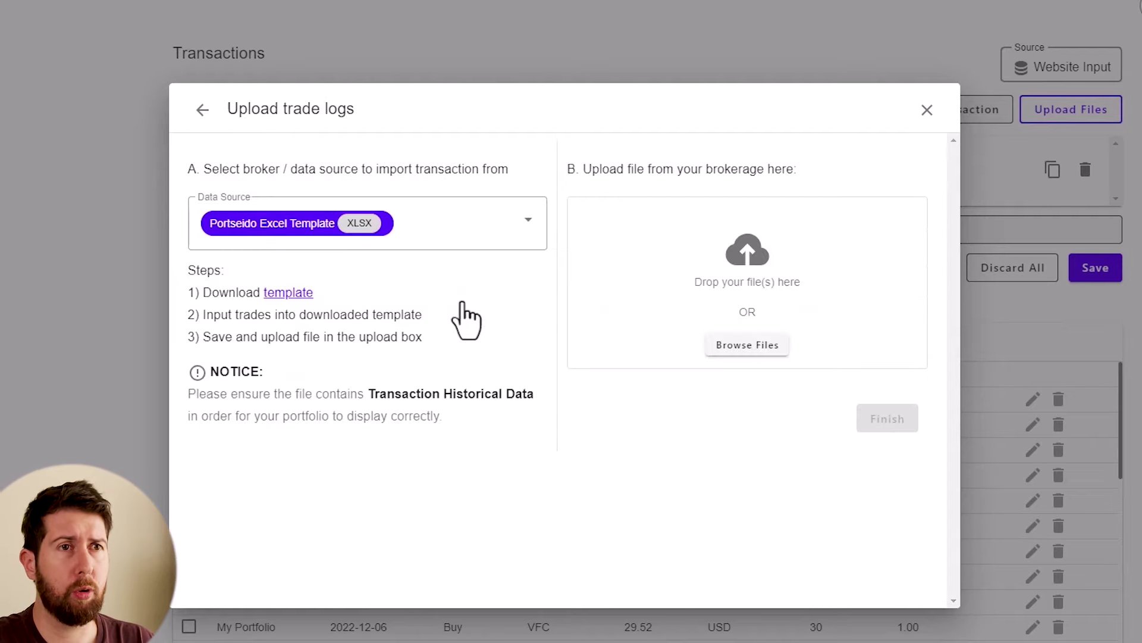
click(290, 294)
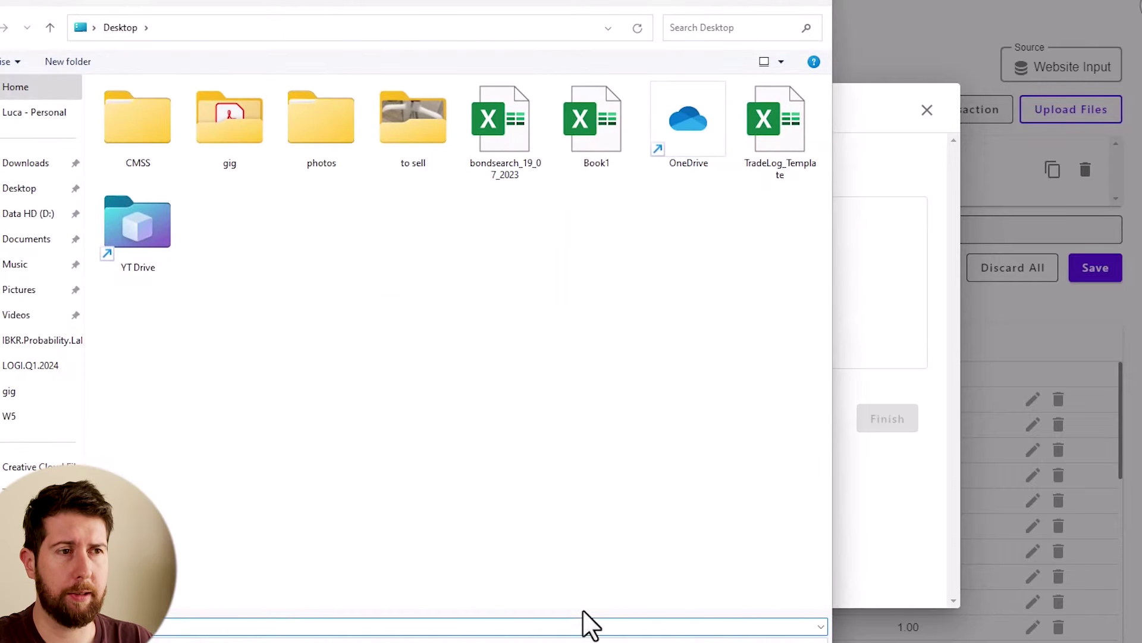
key(Return)
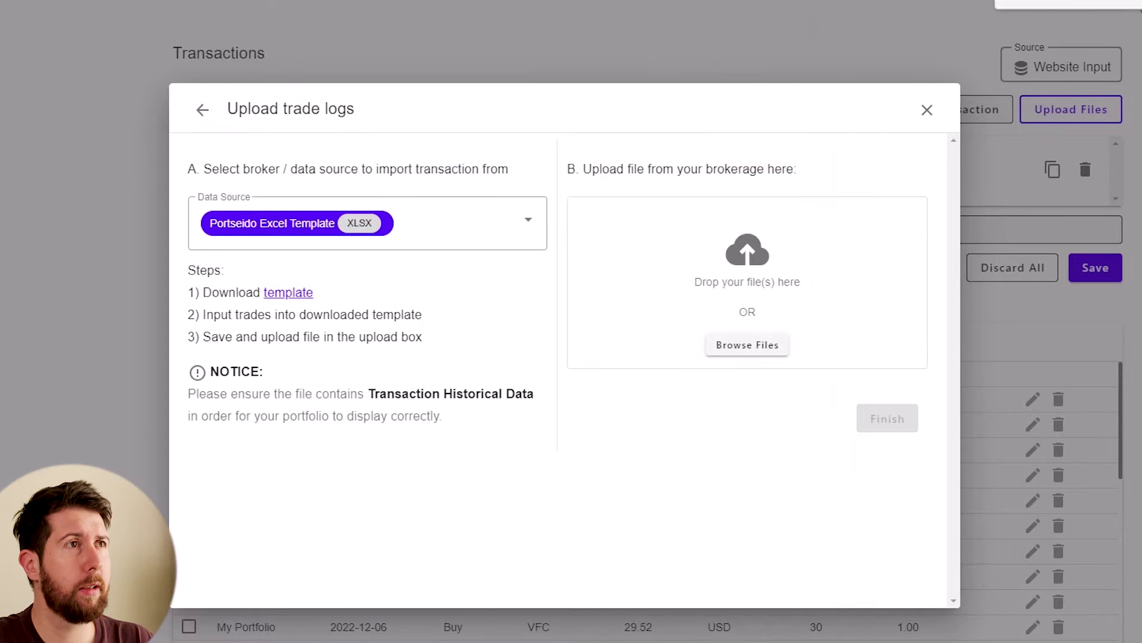
click(1105, 3)
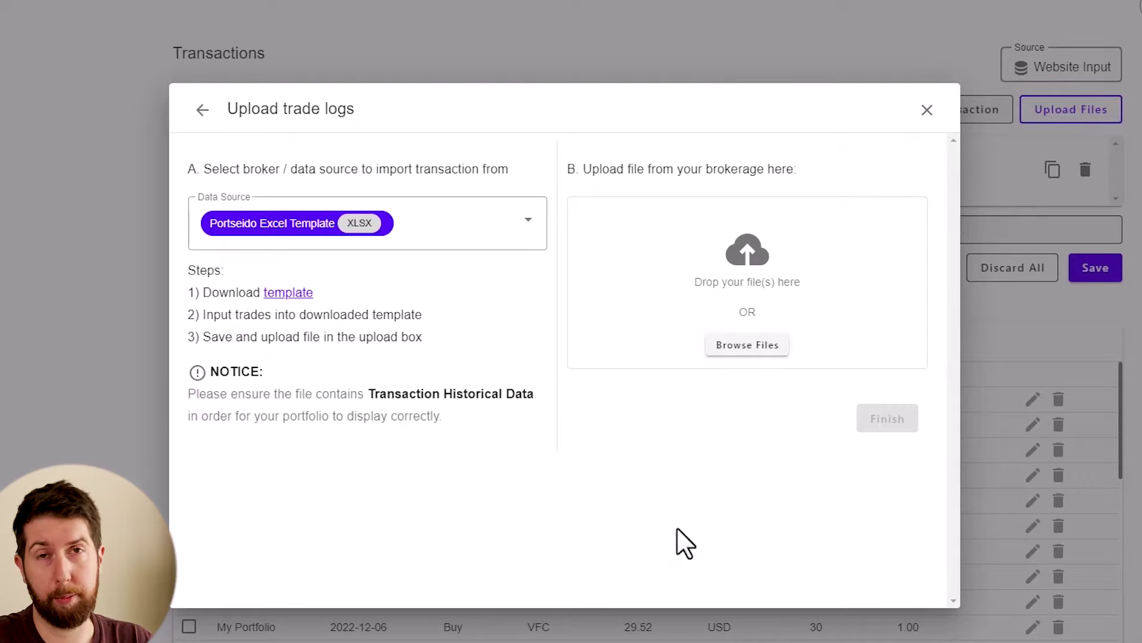
Find Interactive Brokers among the supported data sources, read its import steps, and close the trade log upload.
click(203, 110)
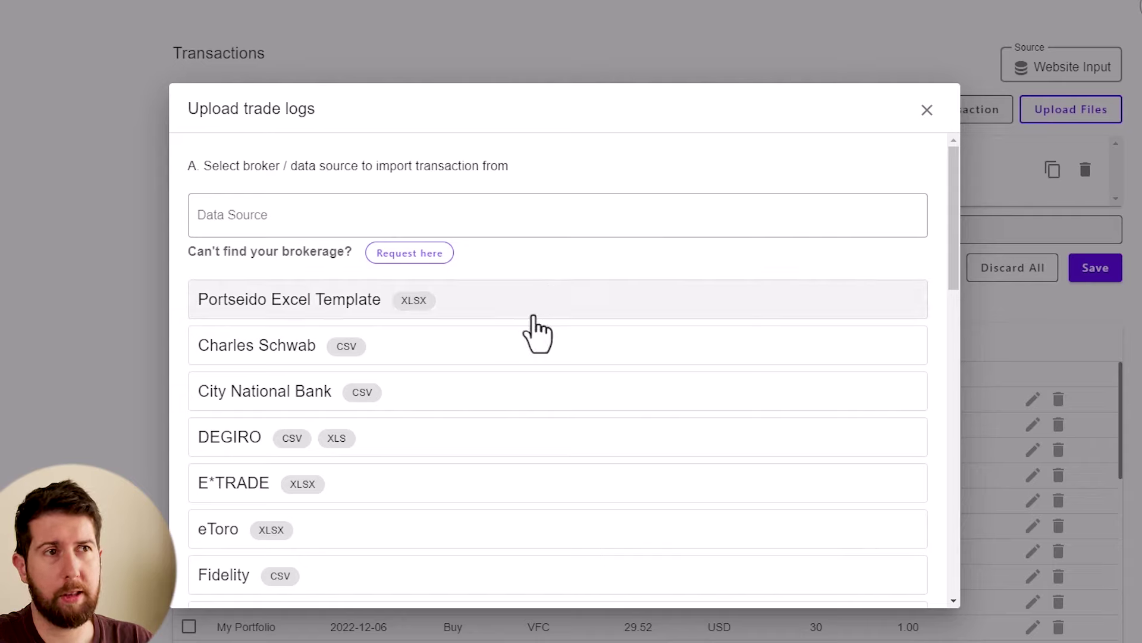
drag(954, 177, 951, 223)
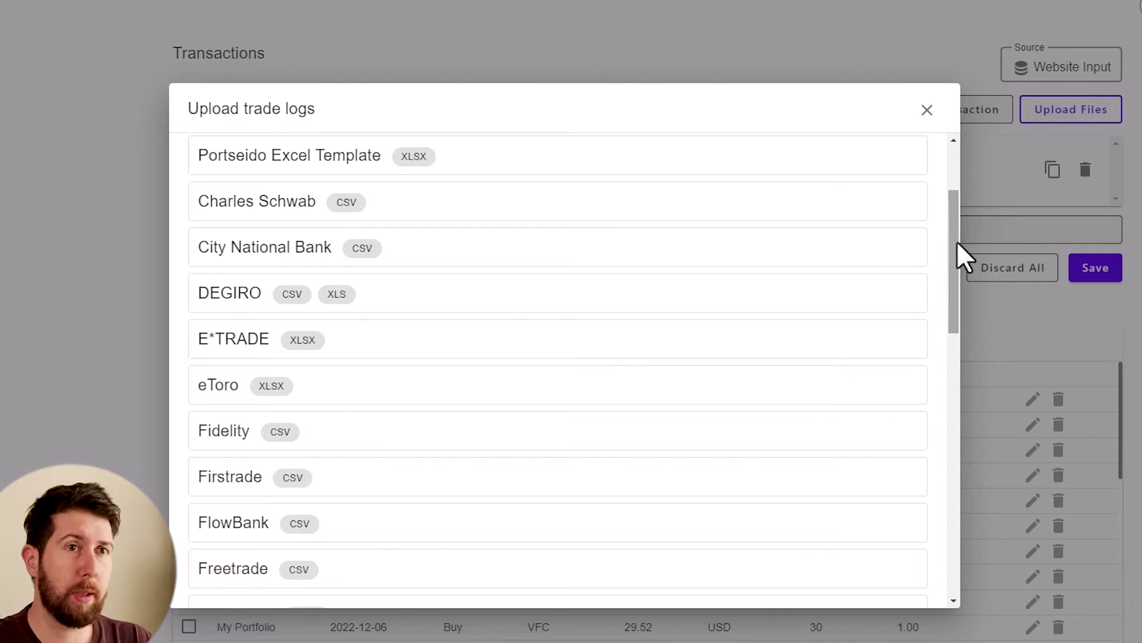
mouse_move(958, 242)
mouse_down()
mouse_move(963, 197)
mouse_move(958, 250)
mouse_up()
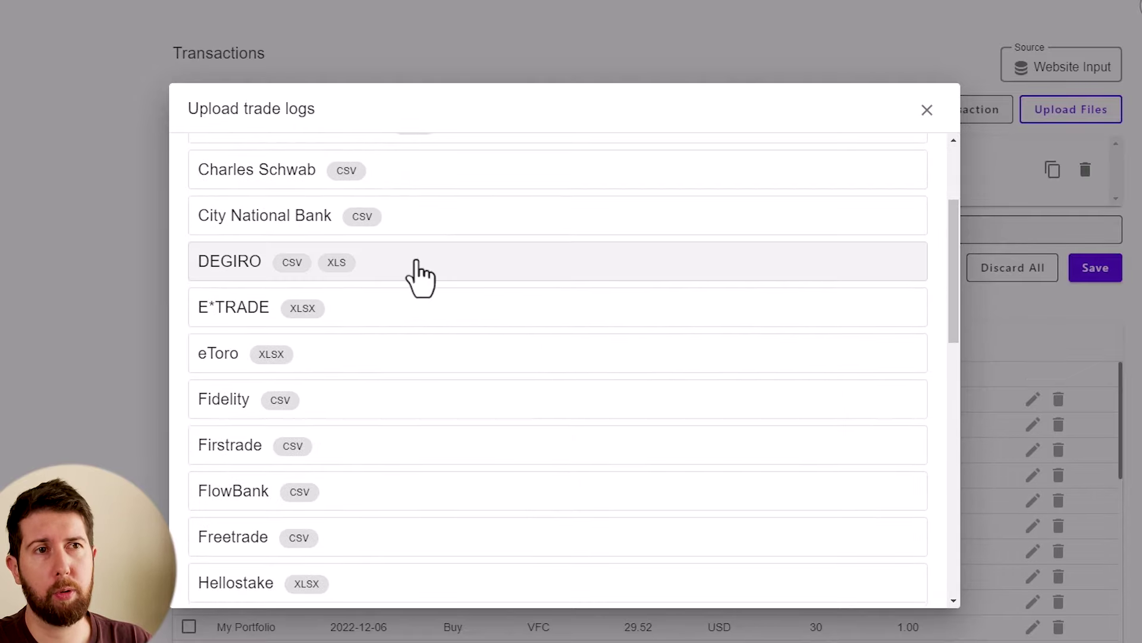
scroll(420, 276, down, 5)
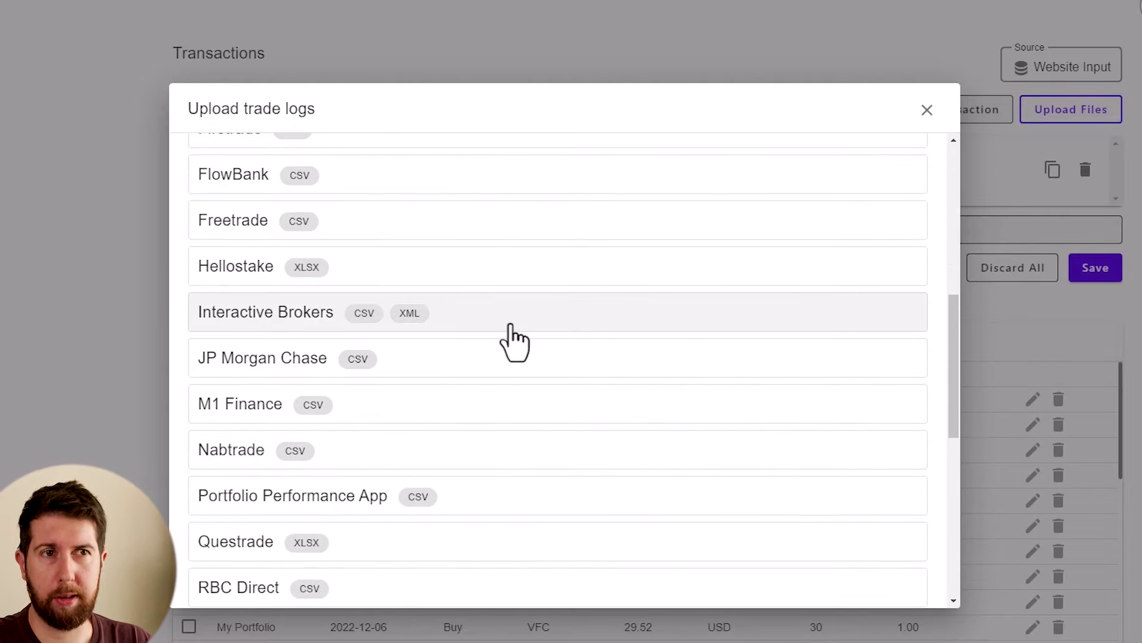
drag(956, 351, 959, 366)
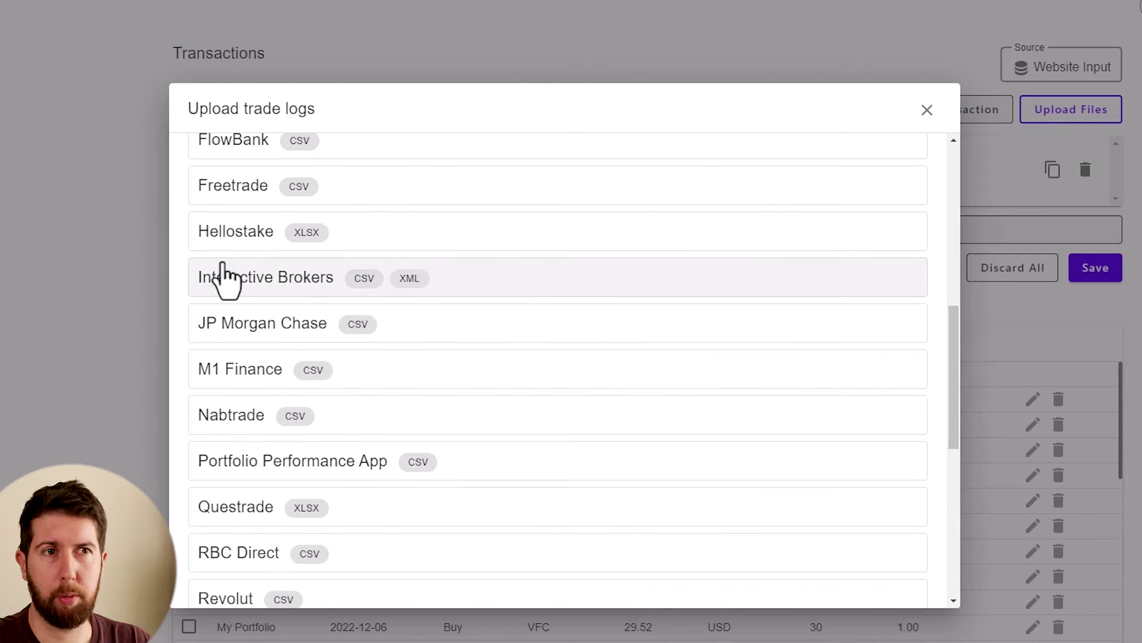
click(538, 277)
scroll(452, 264, down, 1)
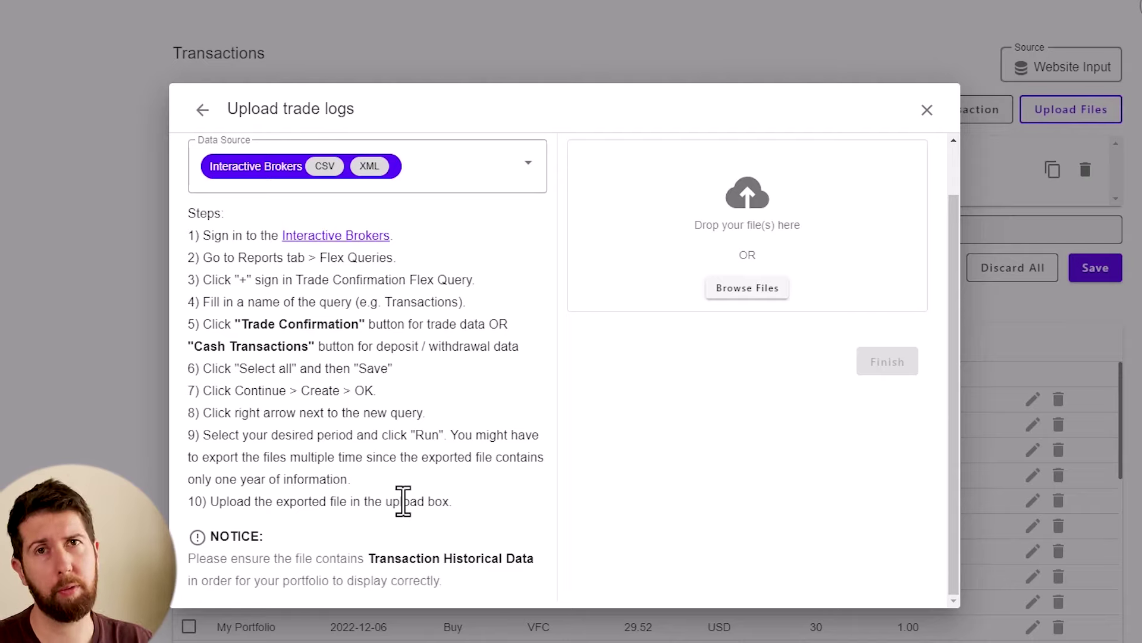
click(927, 111)
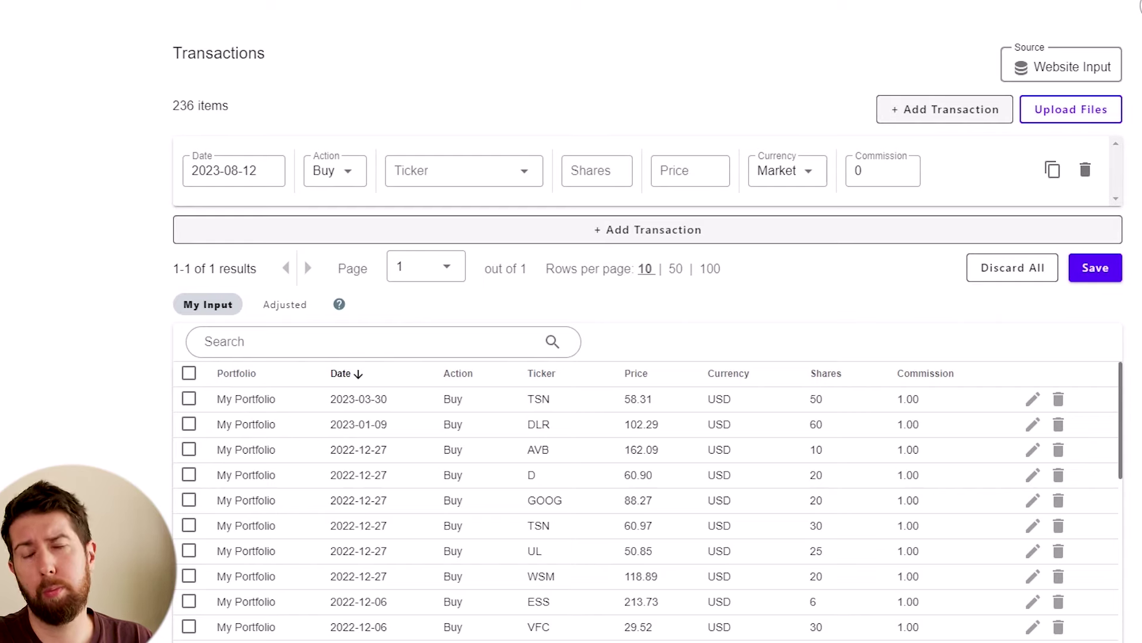
Review the recorded transactions from 2023 back to early 2022.
scroll(694, 332, down, 4)
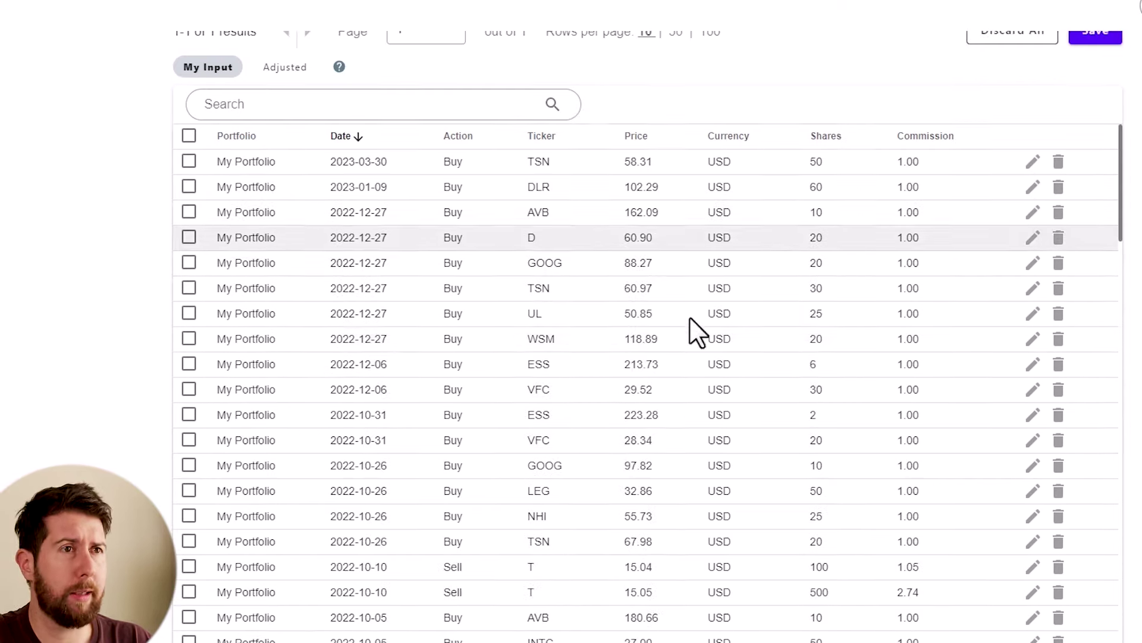
drag(1126, 214, 1117, 527)
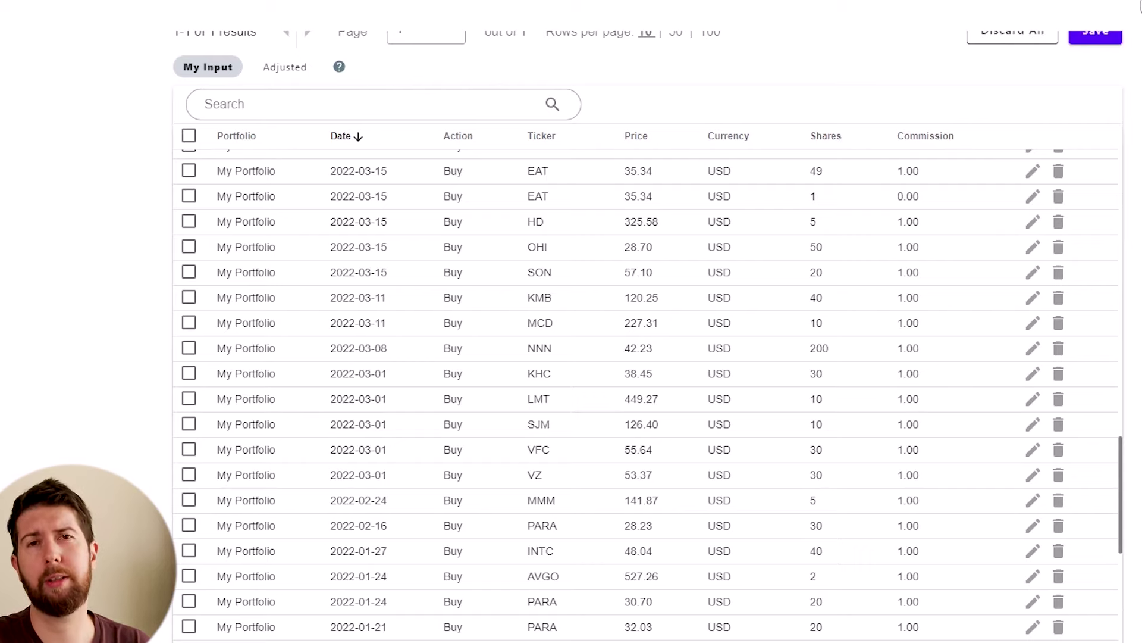
scroll(647, 357, up, 4)
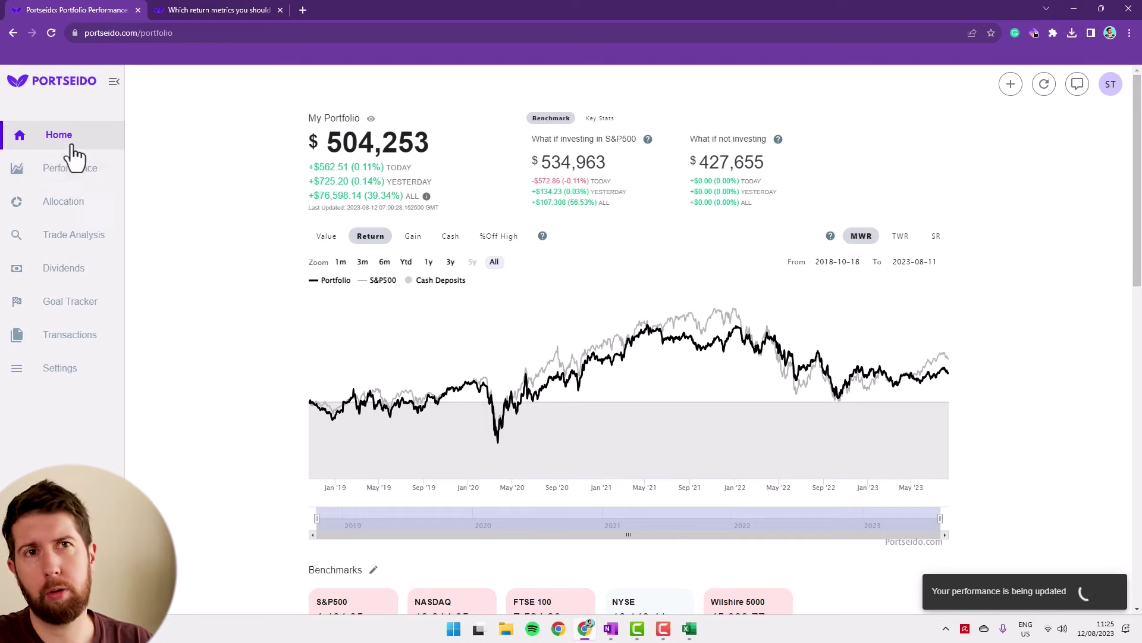
Open the Performance page and compare the portfolio's total return with the benchmarks.
click(76, 174)
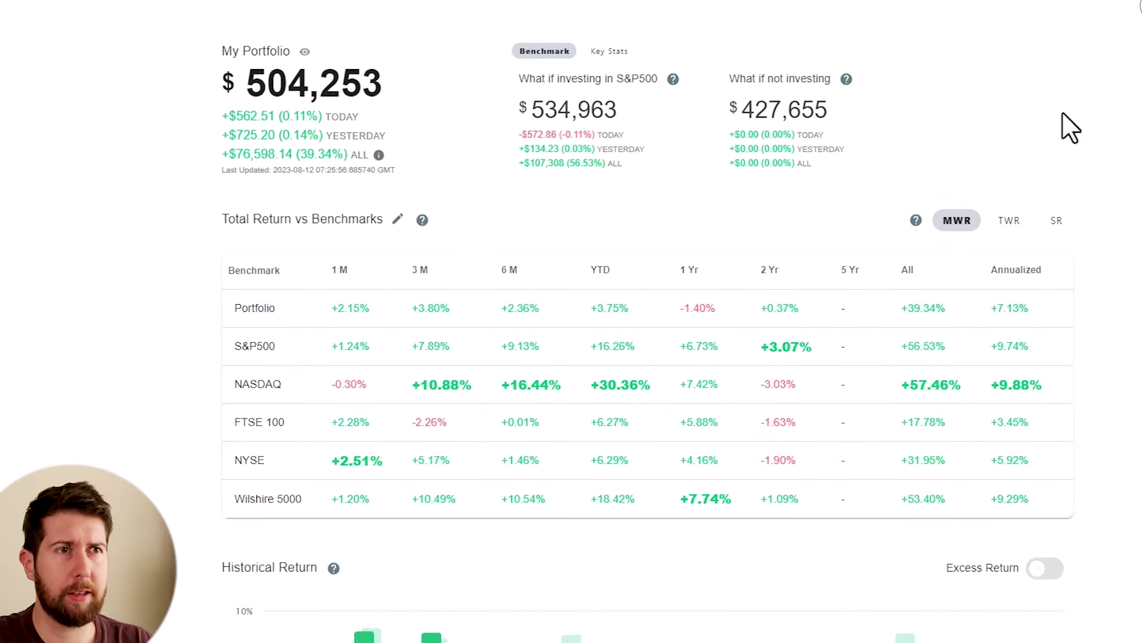
scroll(1138, 120, down, 2)
scroll(1137, 120, up, 1)
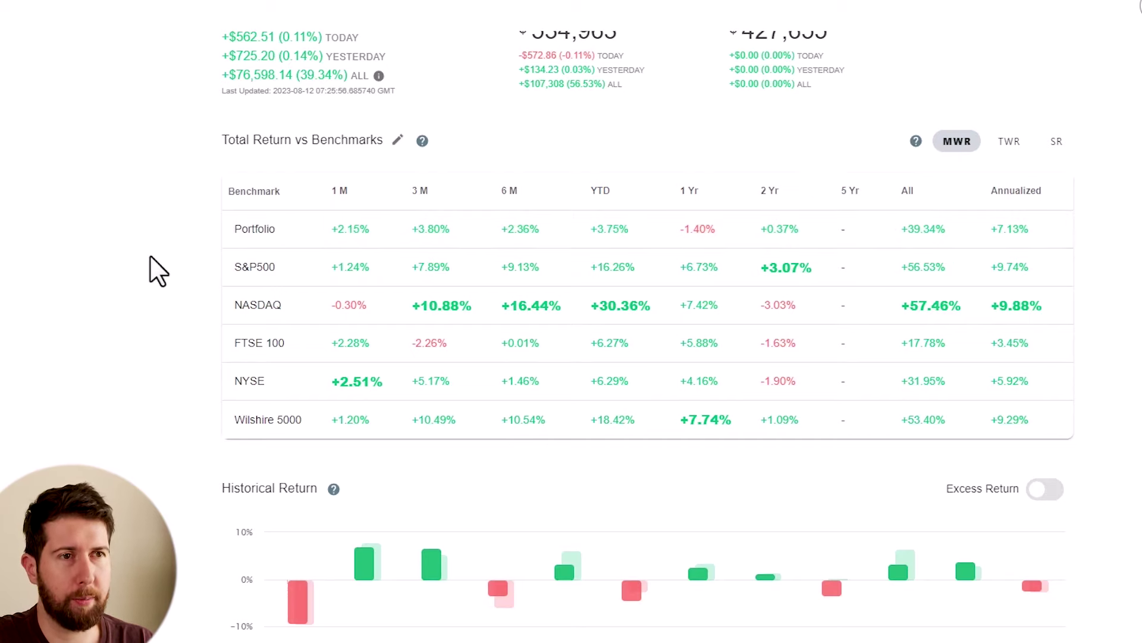
Examine the monthly Historical Return chart and shift its visible period back to start at 2019-09.
scroll(156, 270, down, 3)
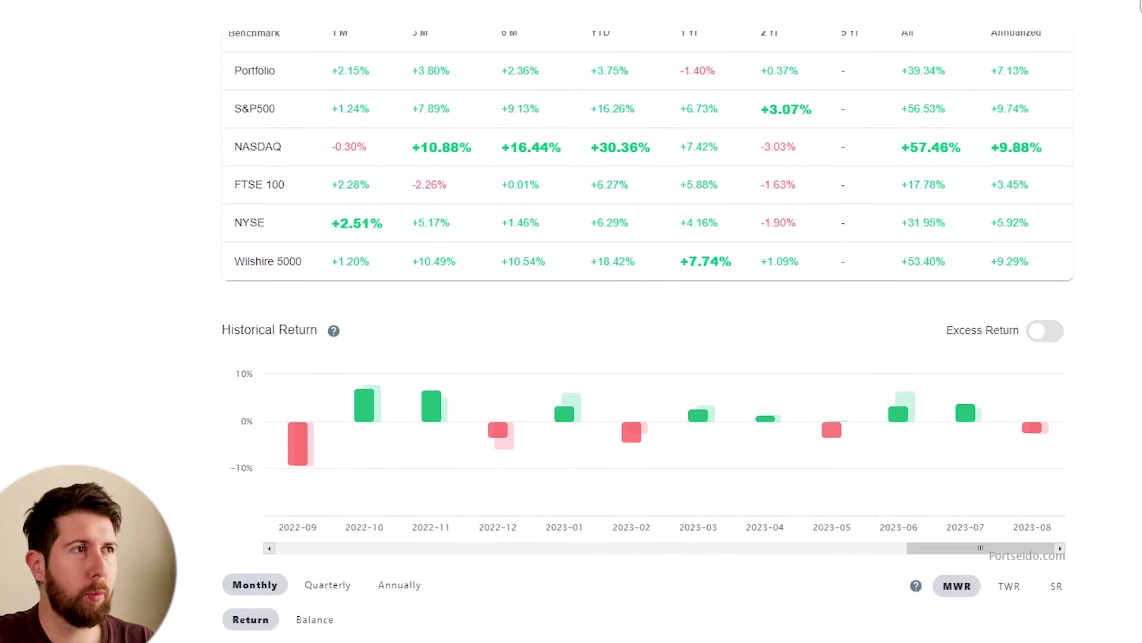
scroll(571, 357, down, 2)
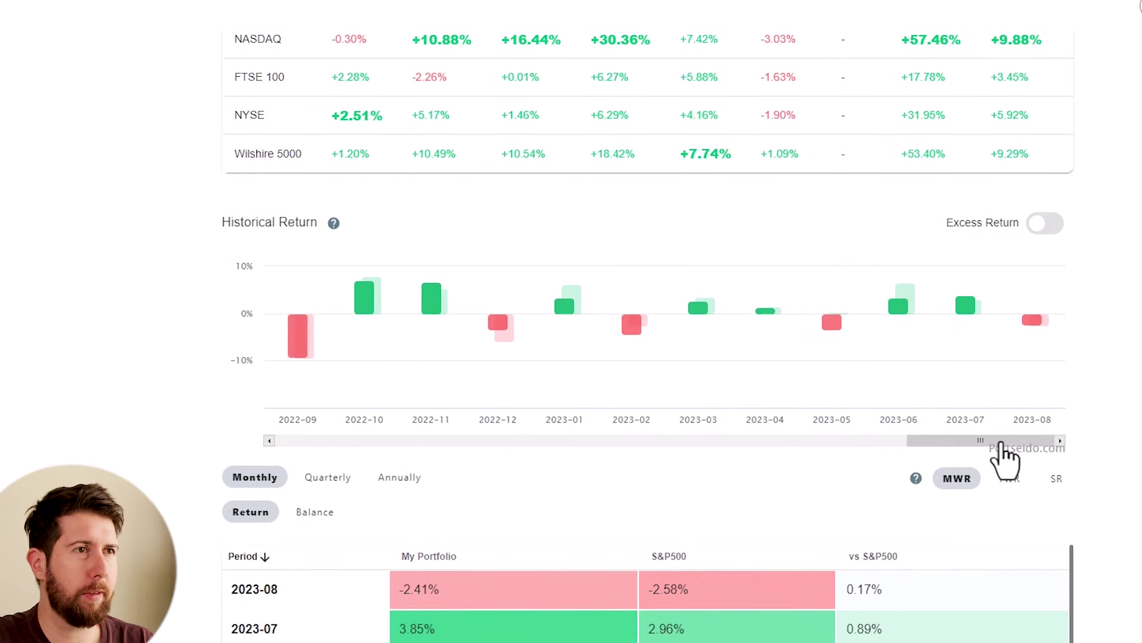
scroll(411, 538, up, 2)
drag(974, 450, 444, 526)
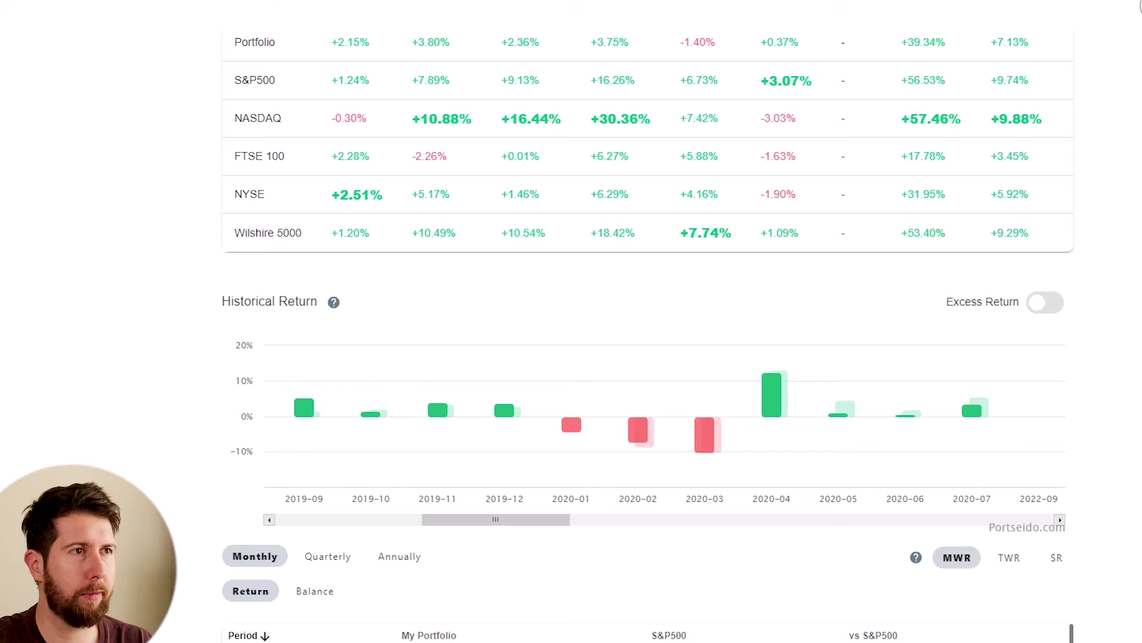
Review the monthly returns table comparing My Portfolio with the S&P500 back to 2020.
scroll(969, 391, down, 8)
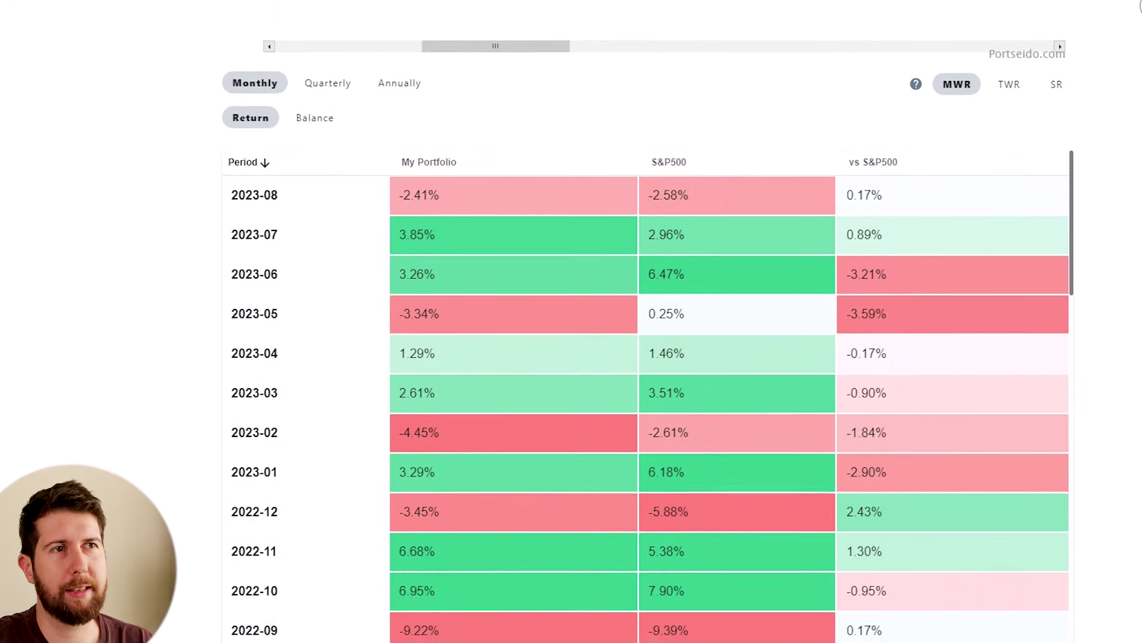
scroll(1008, 166, up, 3)
scroll(981, 95, down, 1)
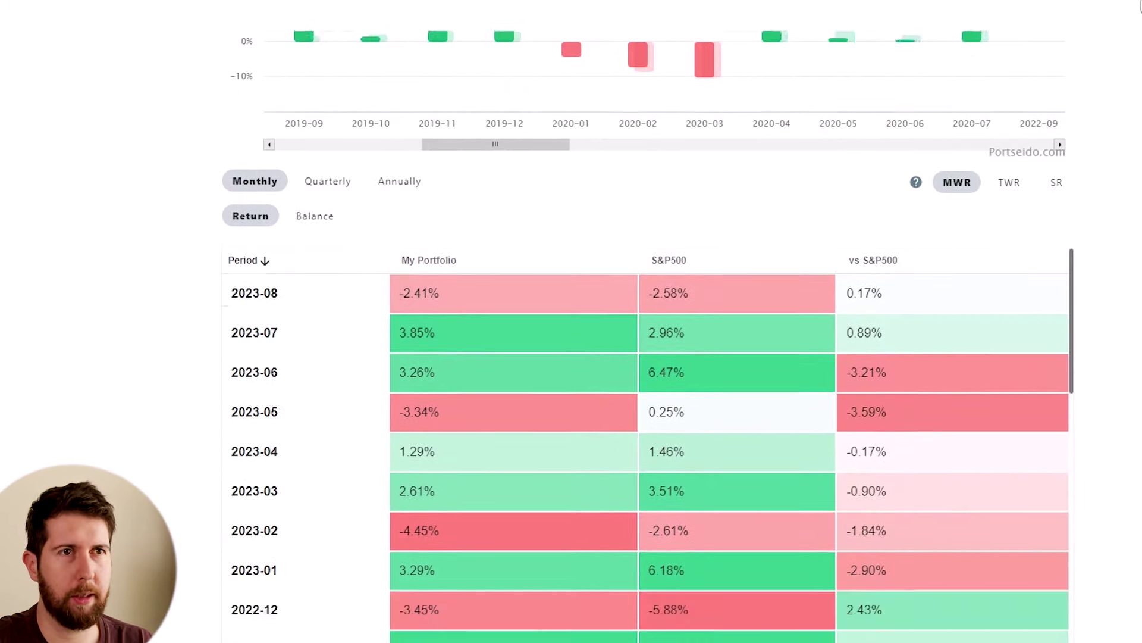
scroll(740, 115, down, 1)
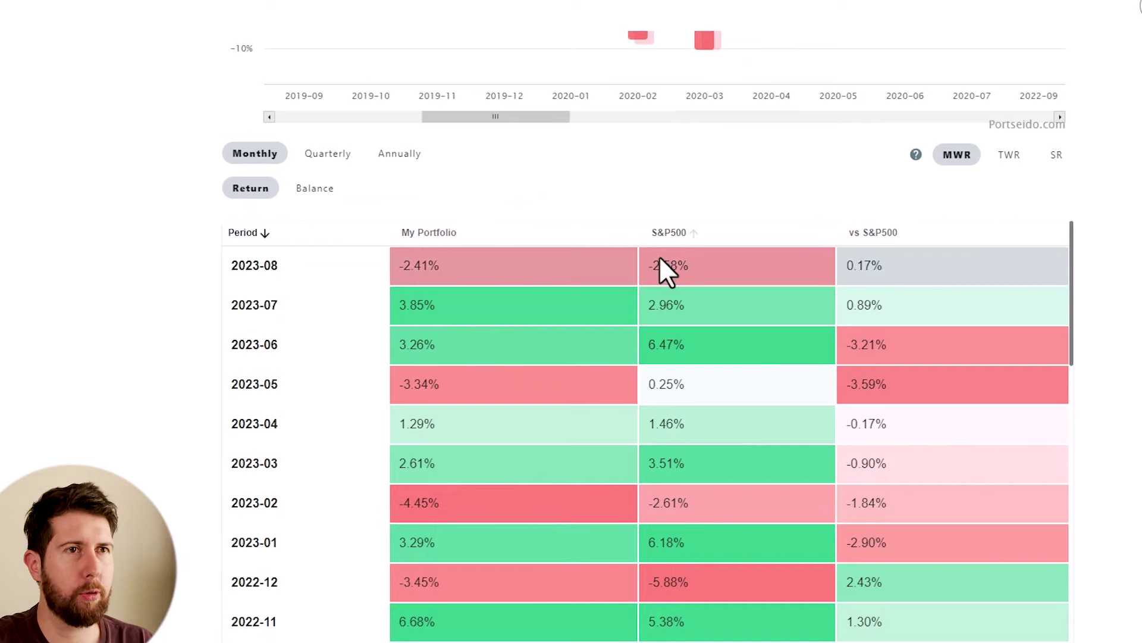
scroll(648, 337, up, 1)
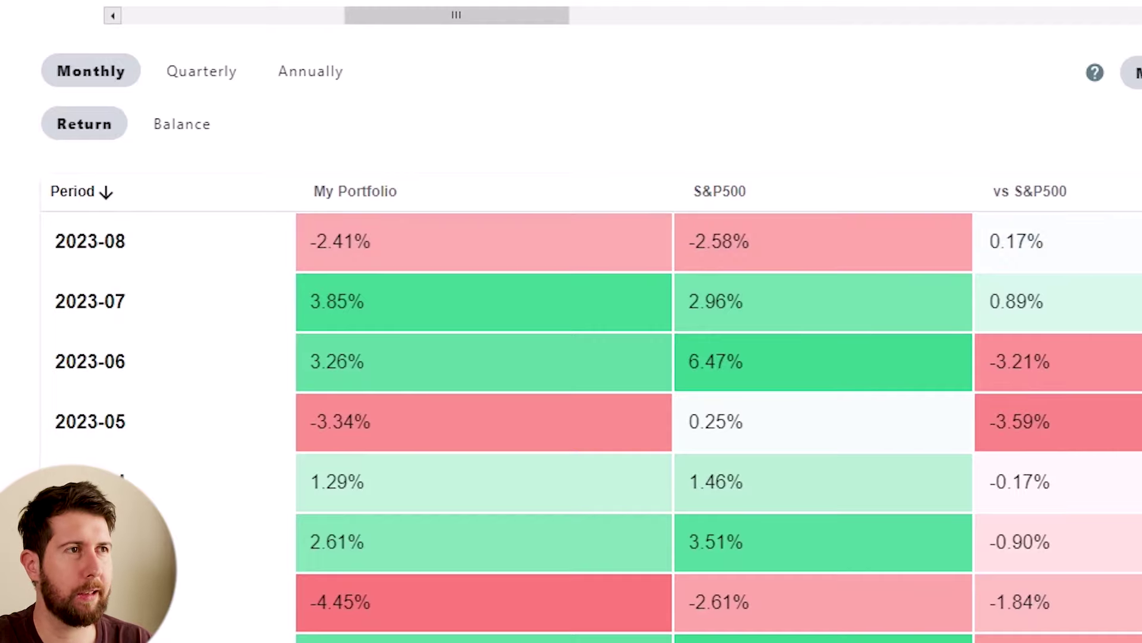
scroll(595, 425, down, 12)
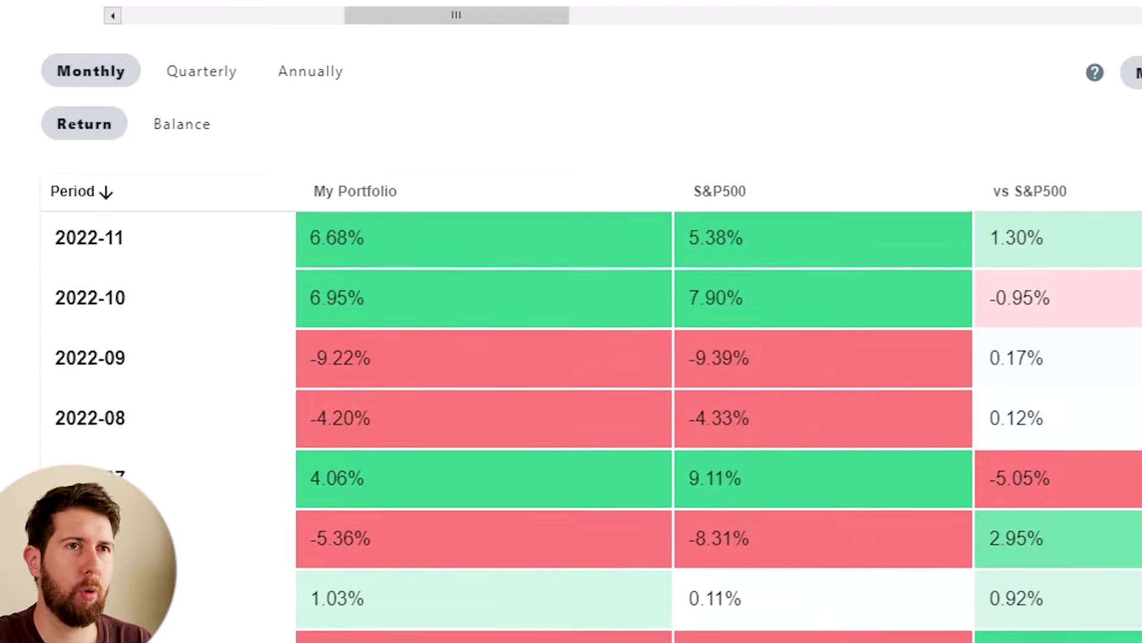
scroll(595, 425, down, 10)
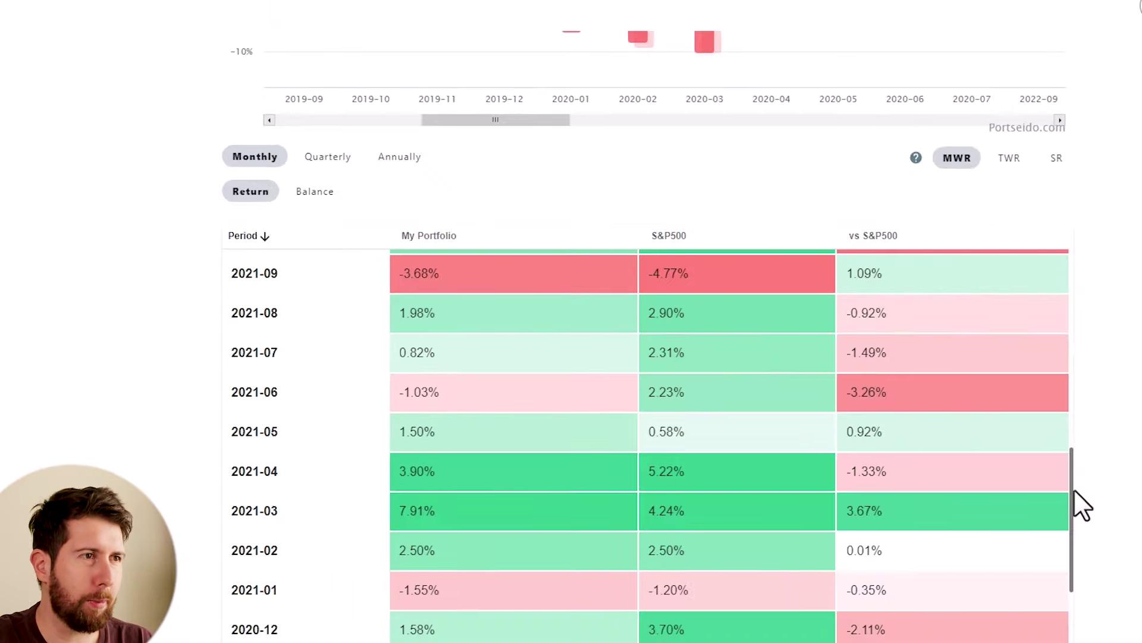
drag(1073, 489, 1087, 366)
scroll(821, 395, down, 1)
Show the historical returns quarterly and review them against the S&P500, ending on the annual view.
click(327, 157)
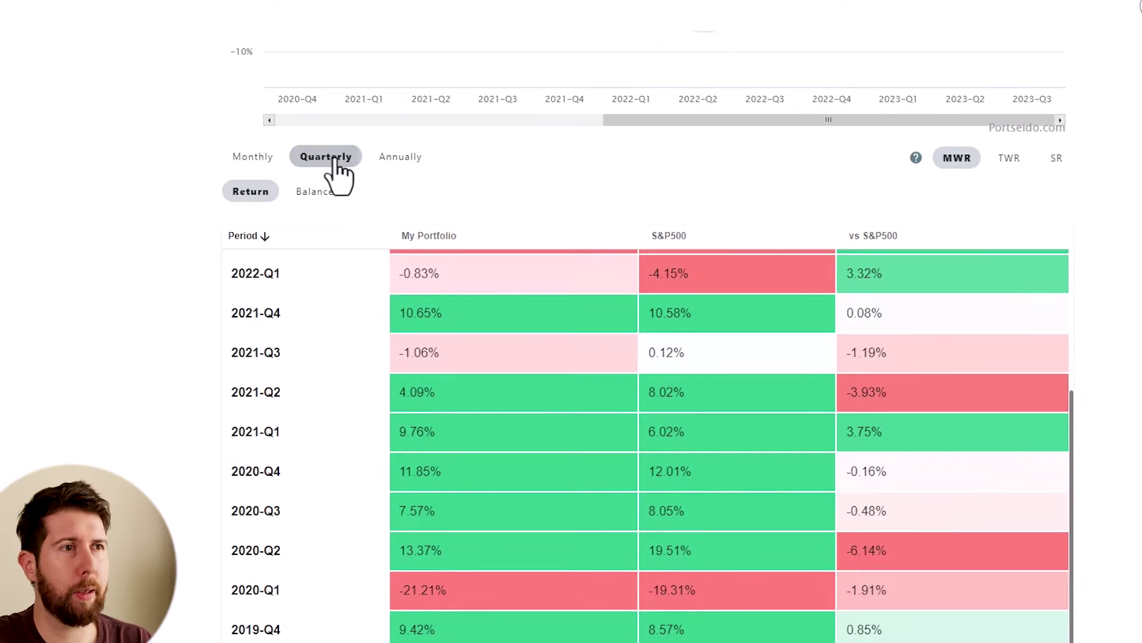
scroll(1058, 410, up, 2)
scroll(1065, 421, up, 2)
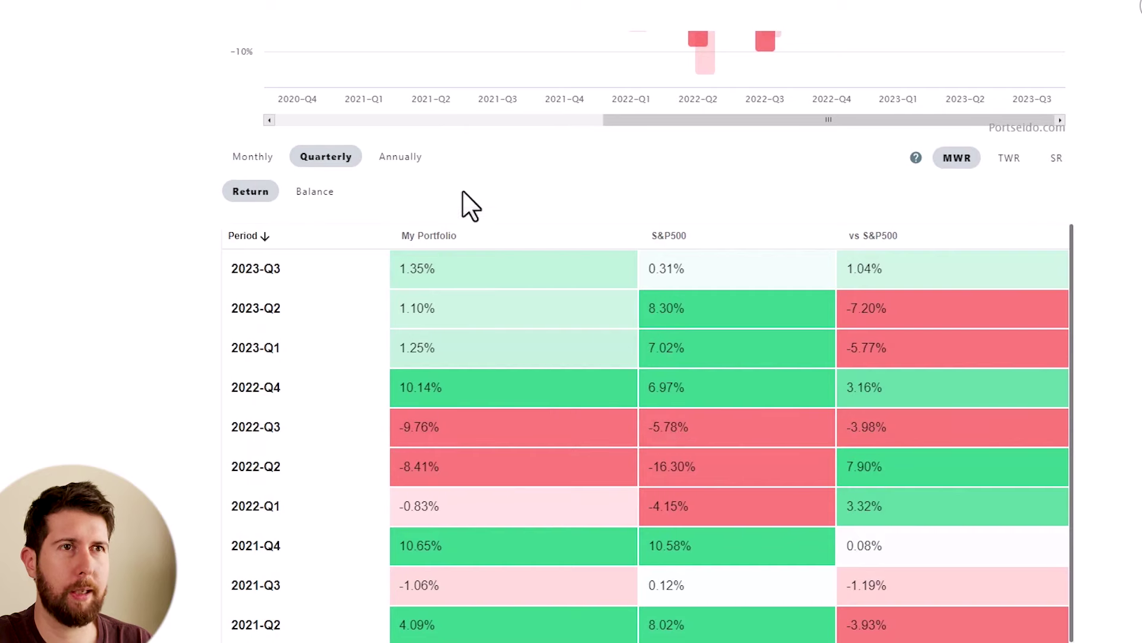
click(401, 156)
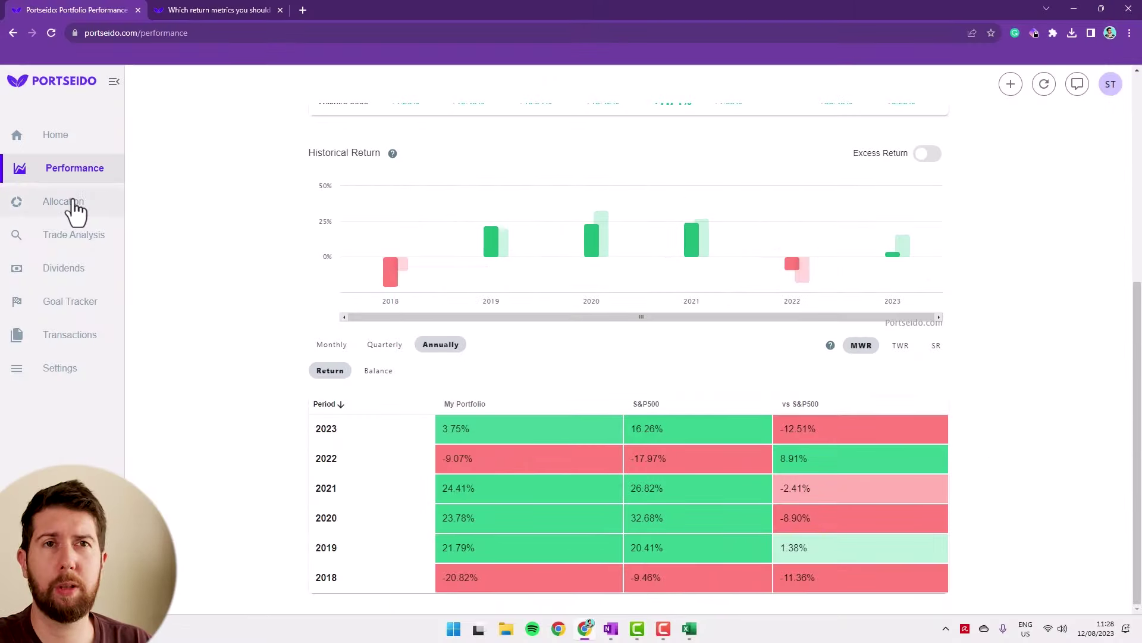
Open the Allocation page and compare the holdings by Cost, Gain and Loss, returning to Market Value.
click(74, 202)
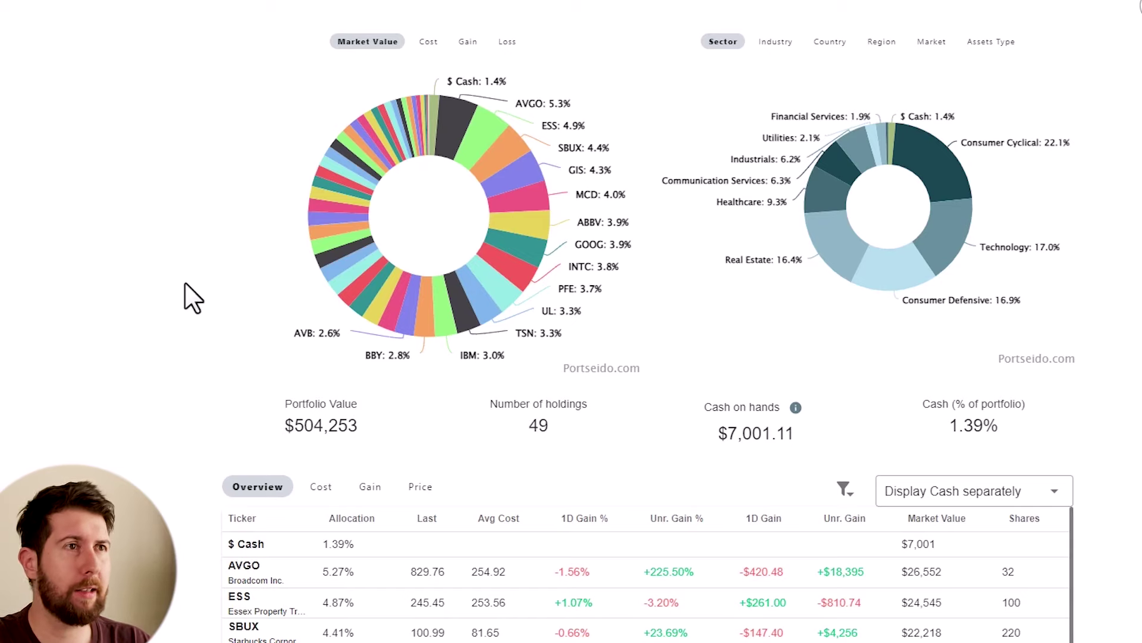
click(425, 42)
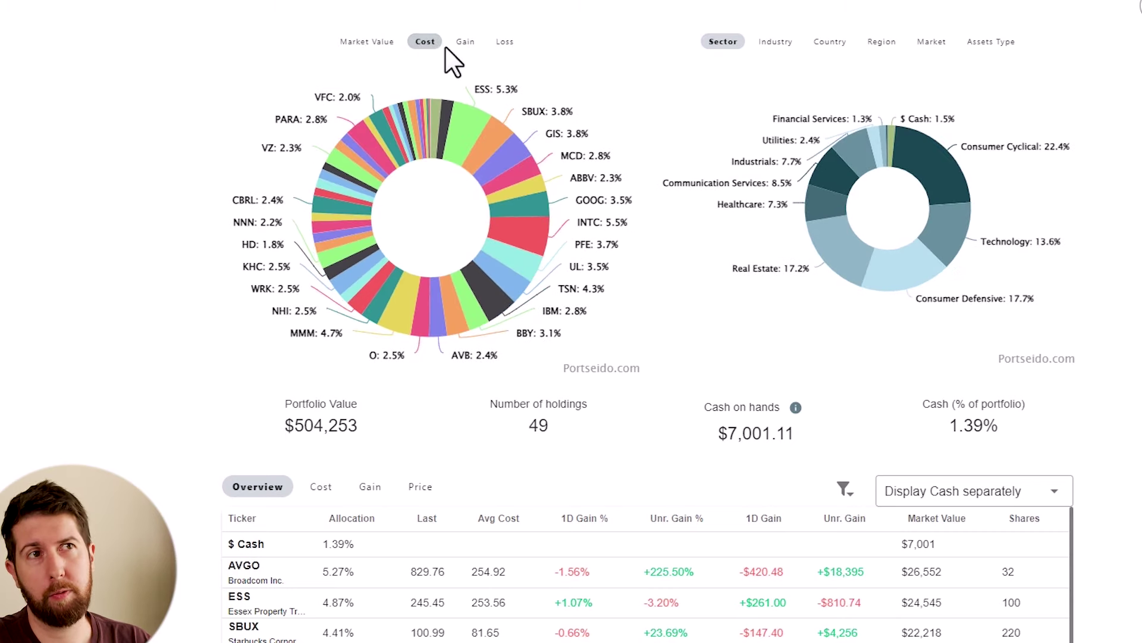
click(465, 43)
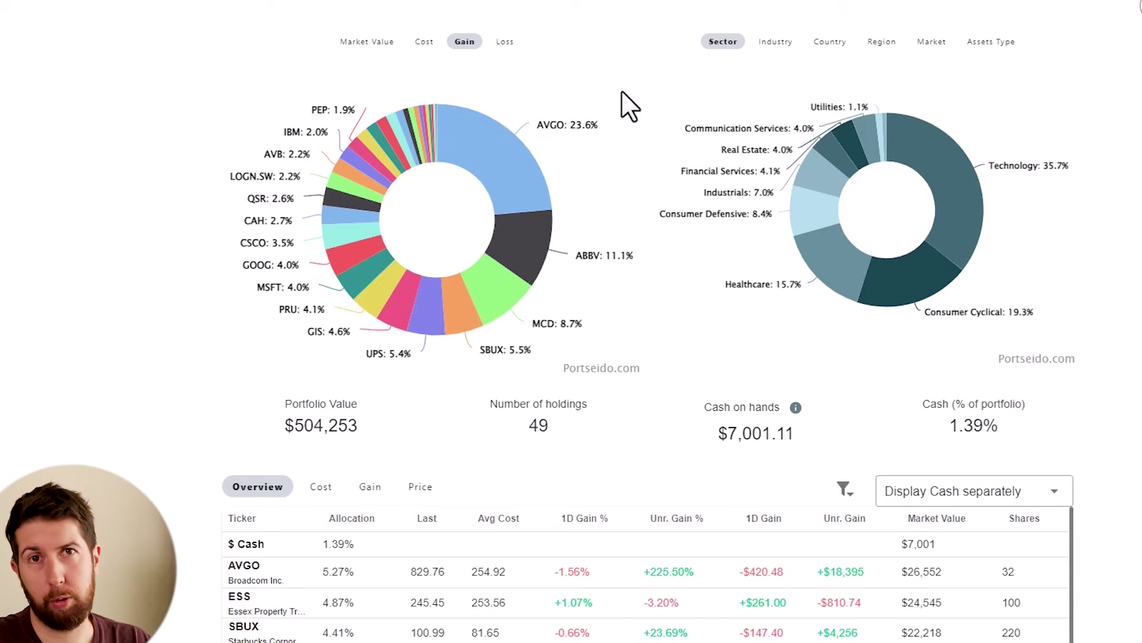
click(504, 42)
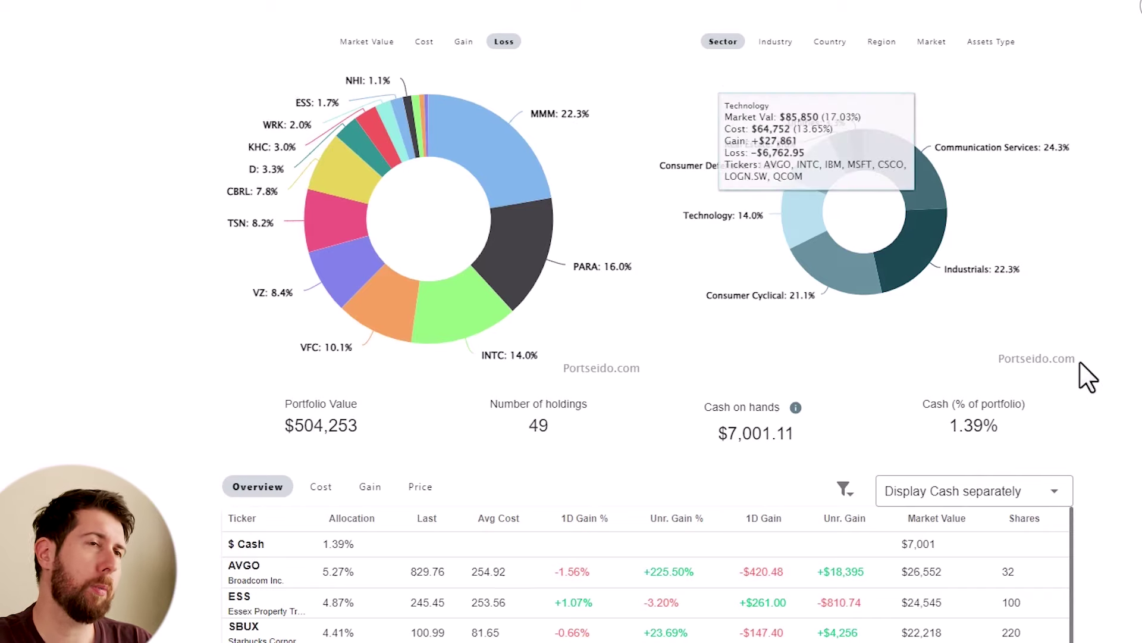
click(360, 41)
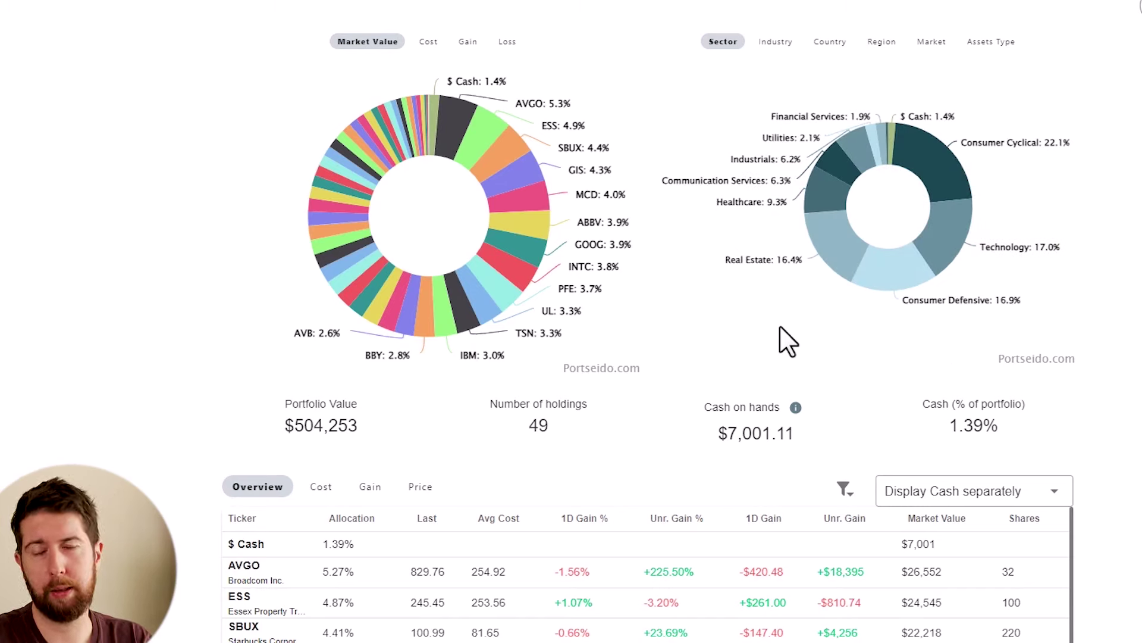
Compare the portfolio breakdown by Industry, Country, Region, Market and Assets Type, returning to Sector.
click(773, 43)
click(833, 43)
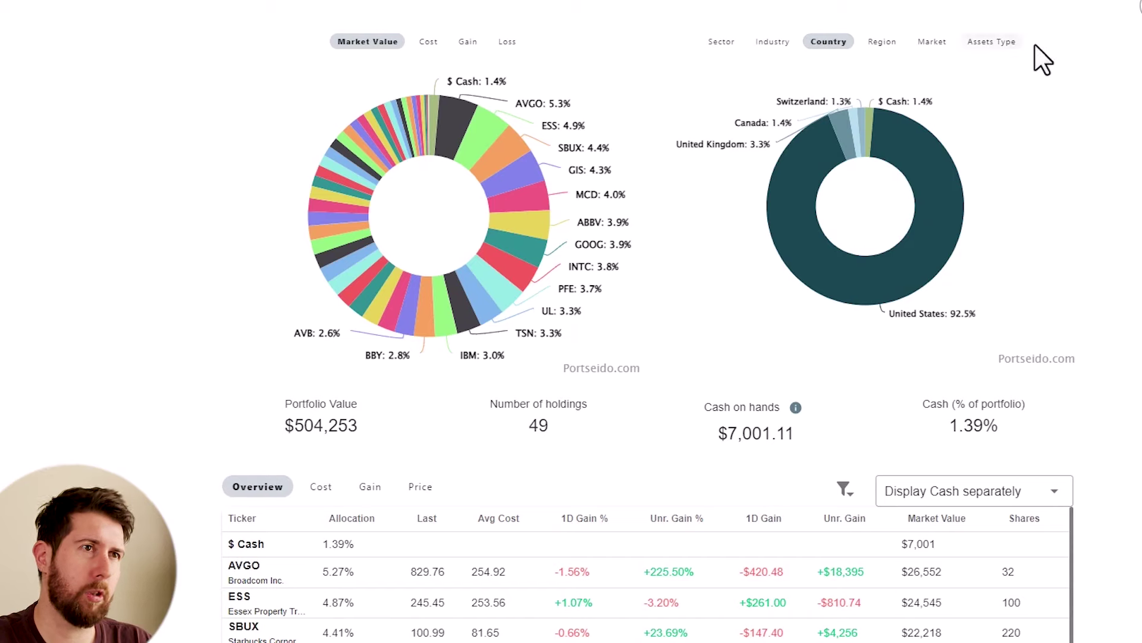
click(882, 43)
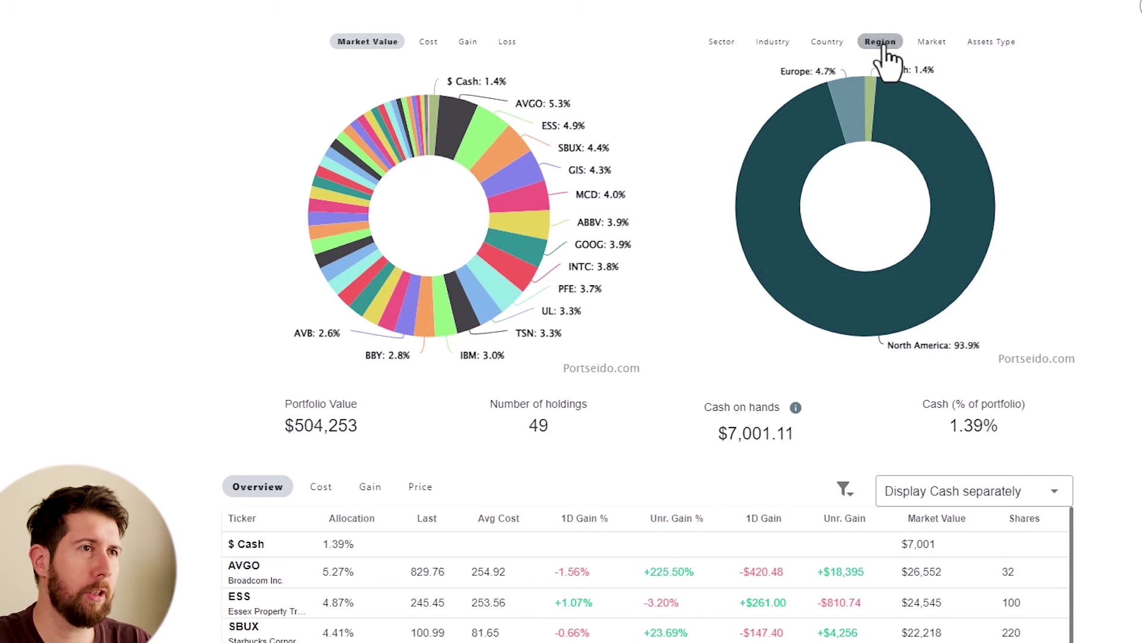
click(932, 44)
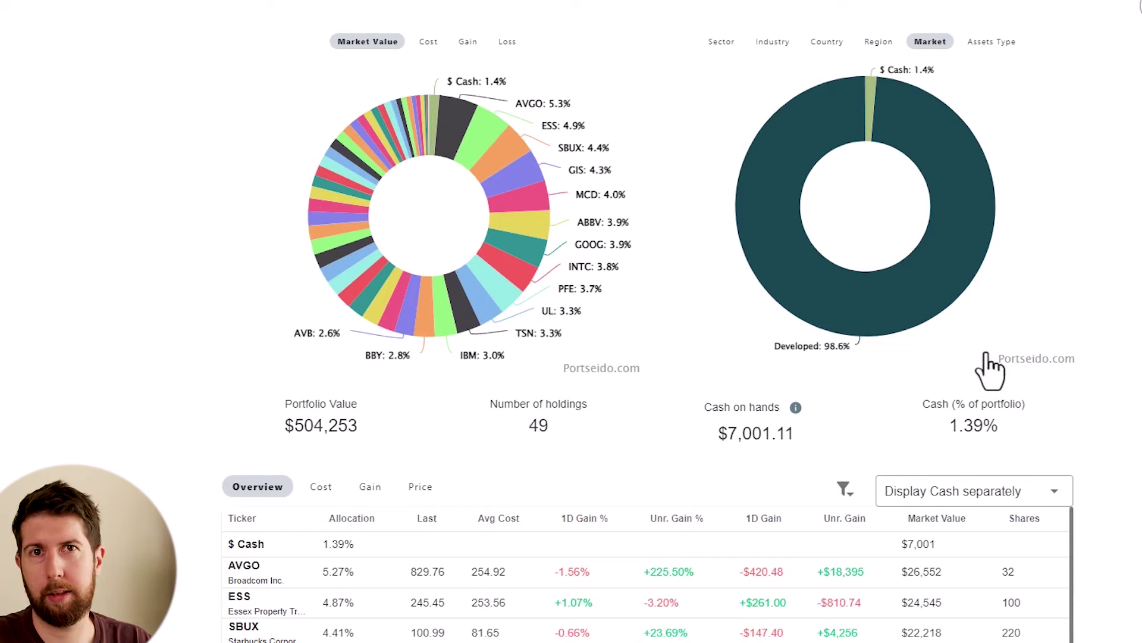
mouse_move(1004, 122)
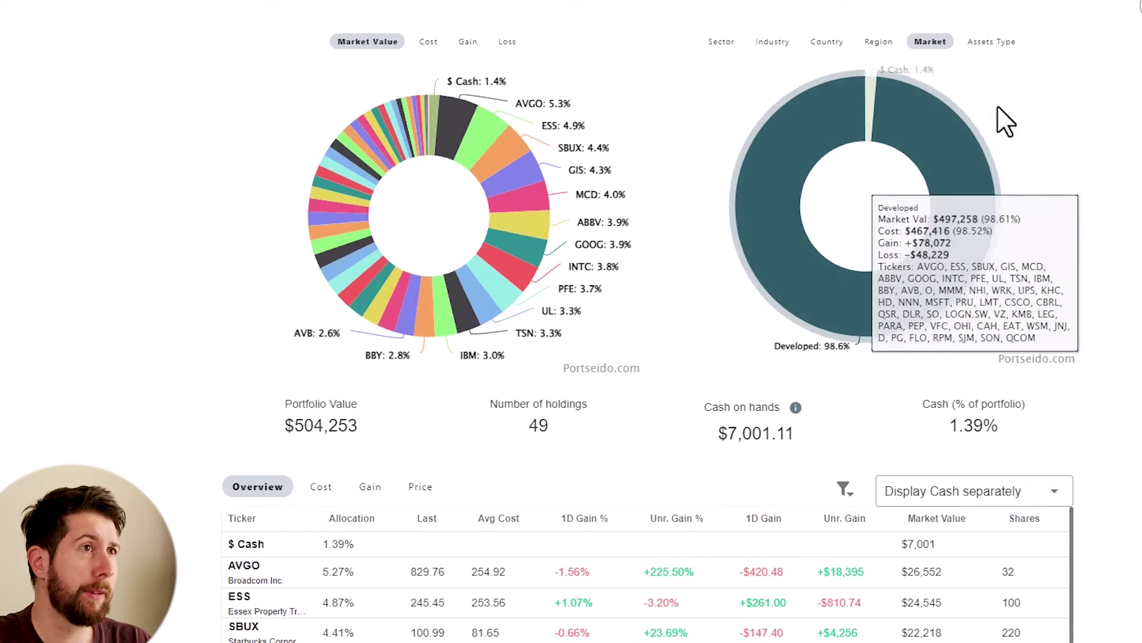
click(991, 41)
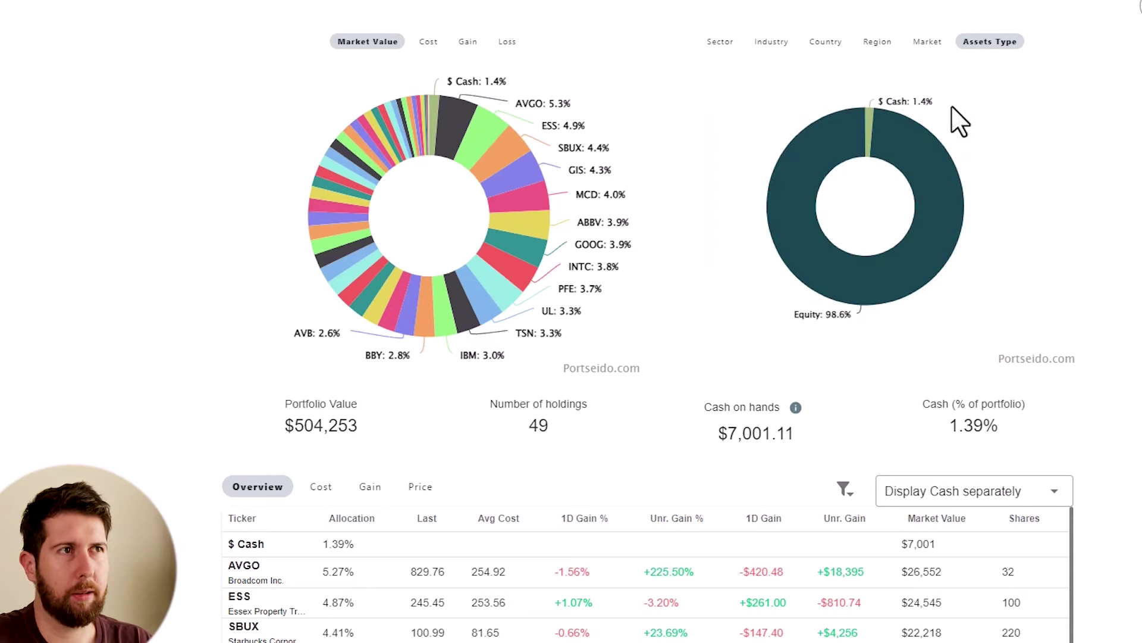
click(720, 42)
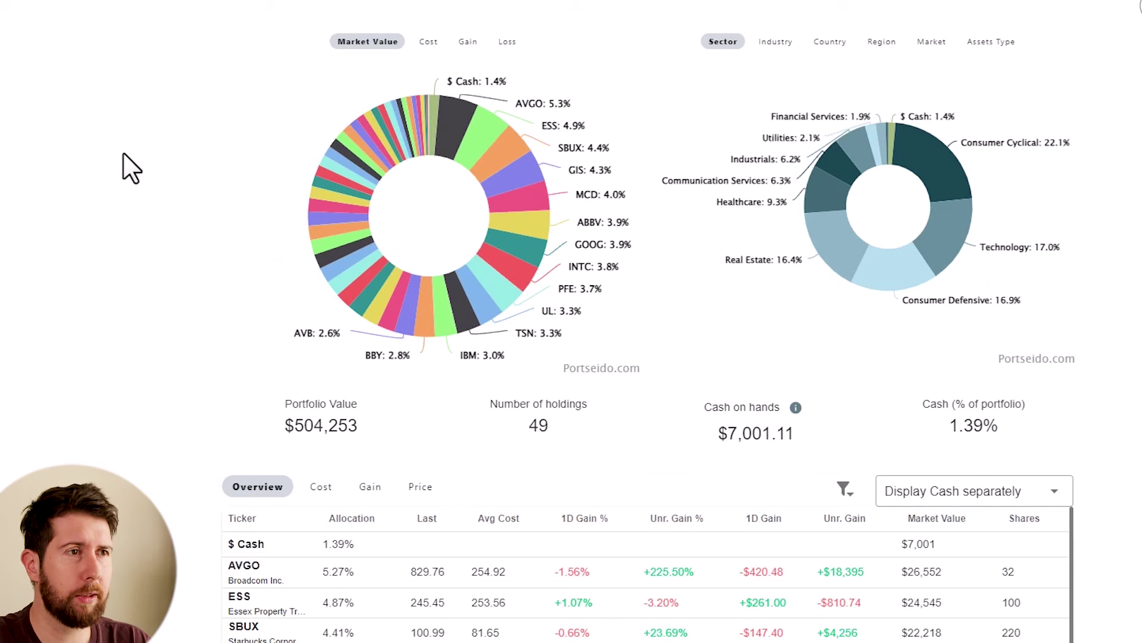
Review the holdings overview table below the allocation charts and return to the charts.
scroll(107, 262, down, 1)
scroll(107, 262, down, 5)
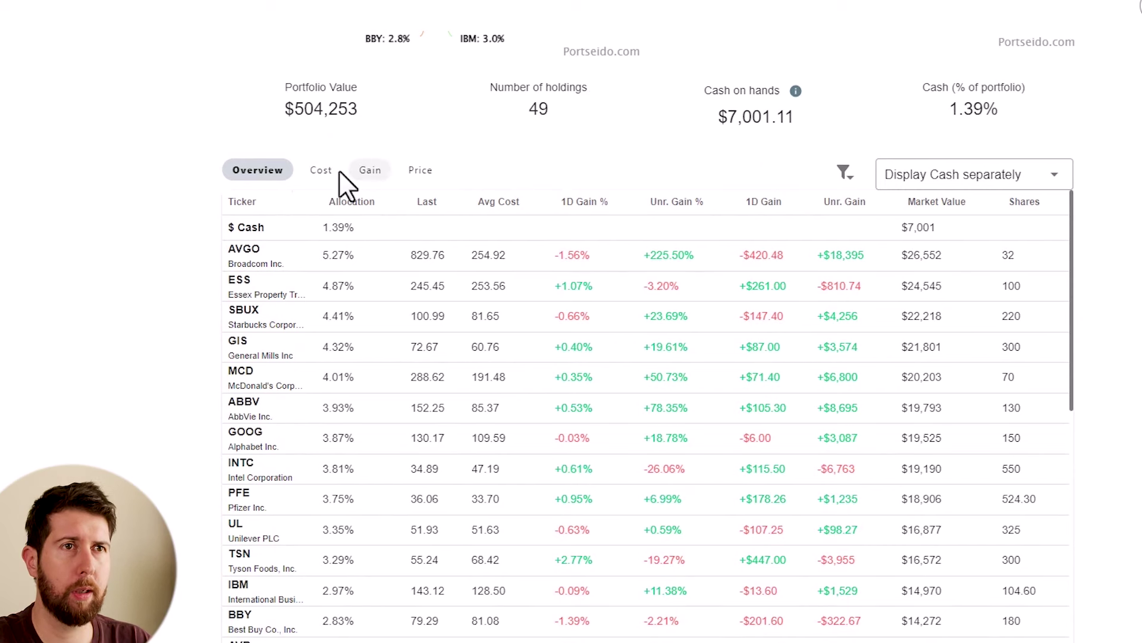
scroll(232, 77, up, 6)
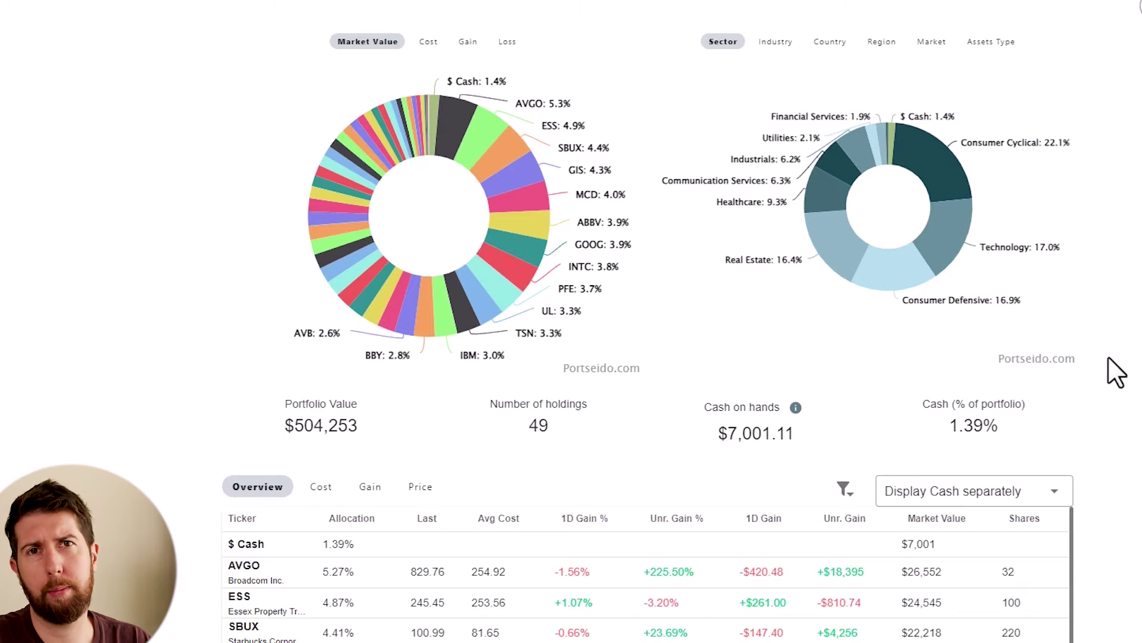
mouse_move(952, 256)
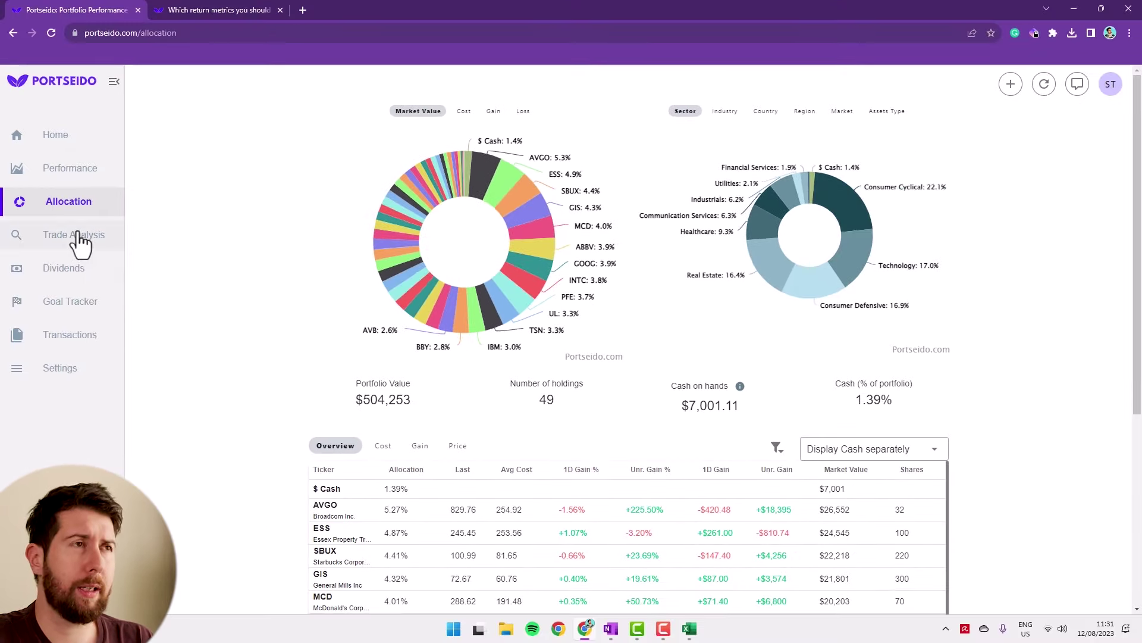
Open the Trade Analysis page and extend the S&P500 chart's visible period back to early 2018.
click(78, 235)
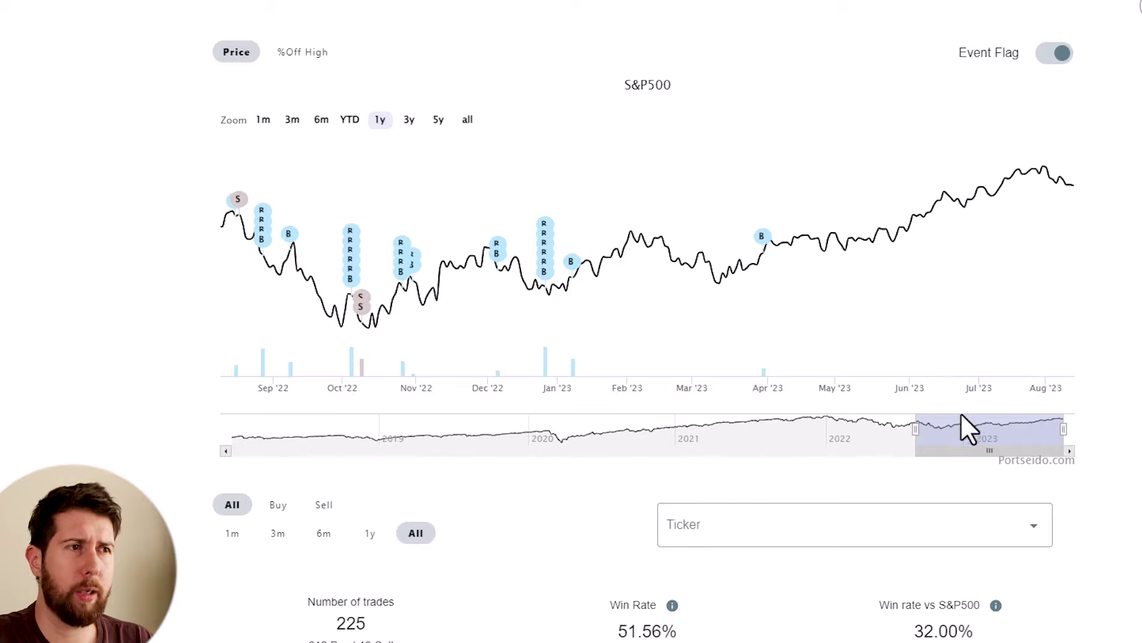
drag(914, 430, 242, 426)
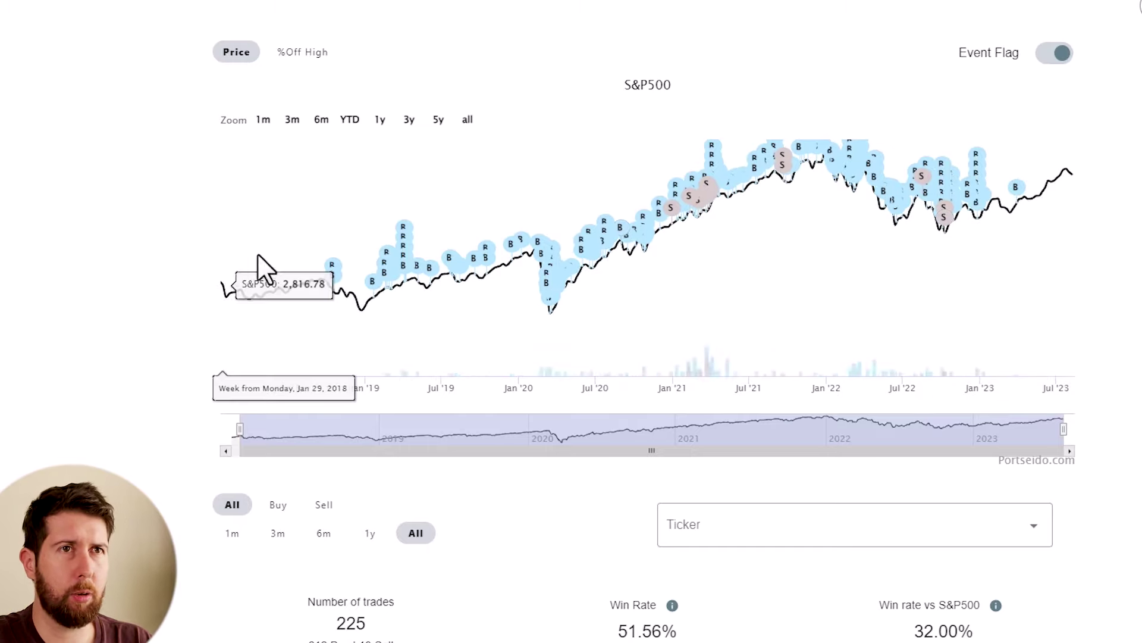
Review the trades table comparing each trade's total and annualized returns with the S&P500, back to mid-2022.
scroll(638, 268, down, 8)
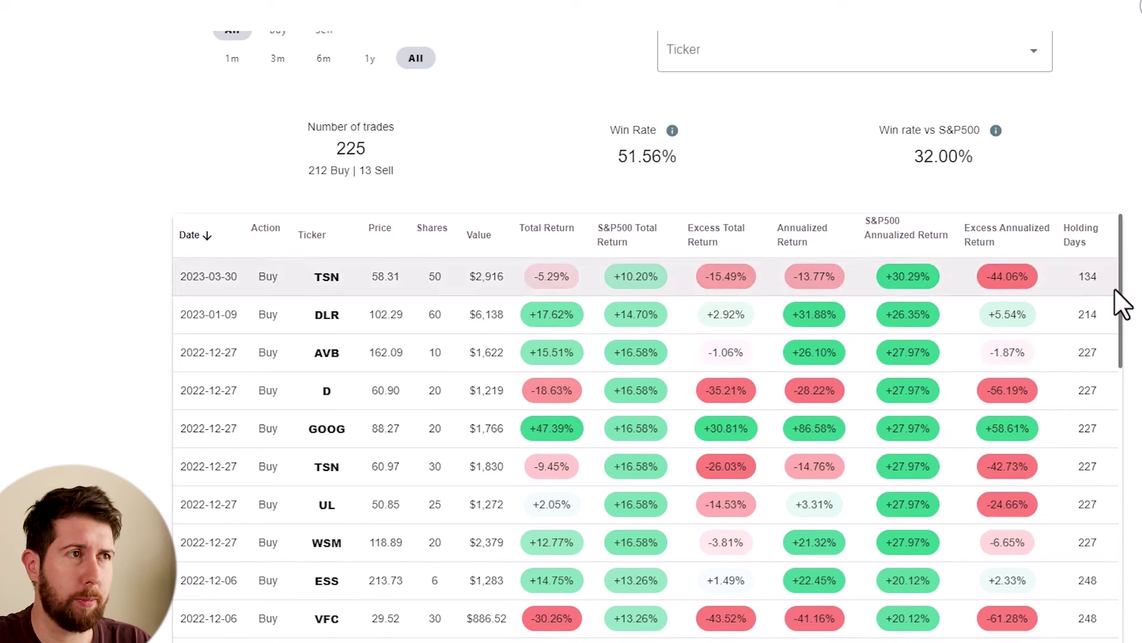
drag(1121, 288, 1092, 541)
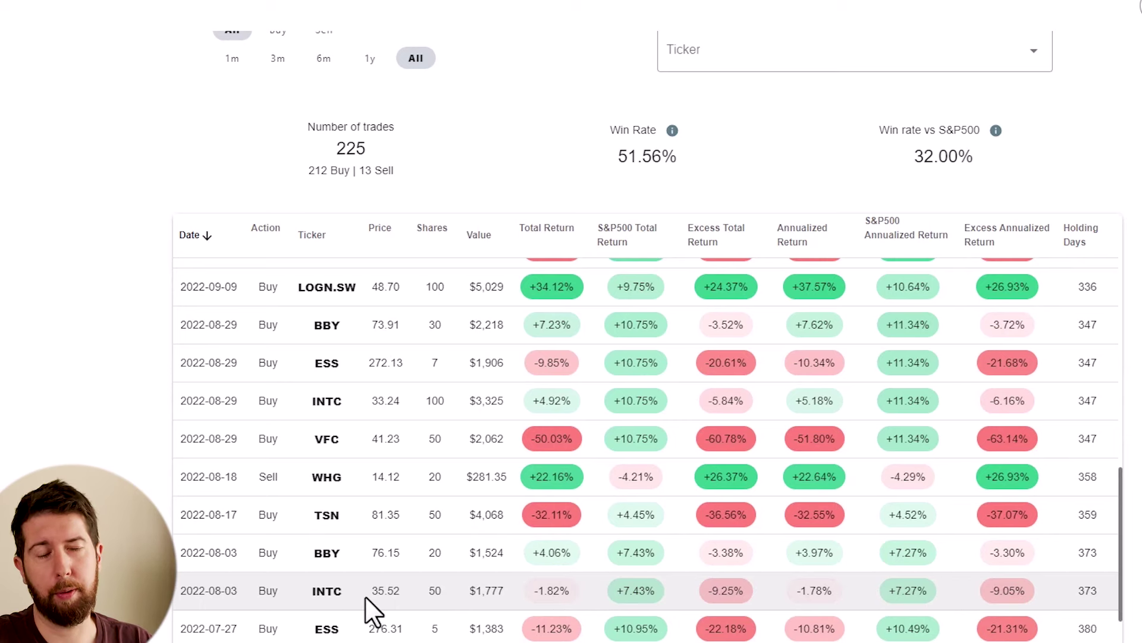
scroll(131, 347, down, 2)
scroll(131, 347, up, 9)
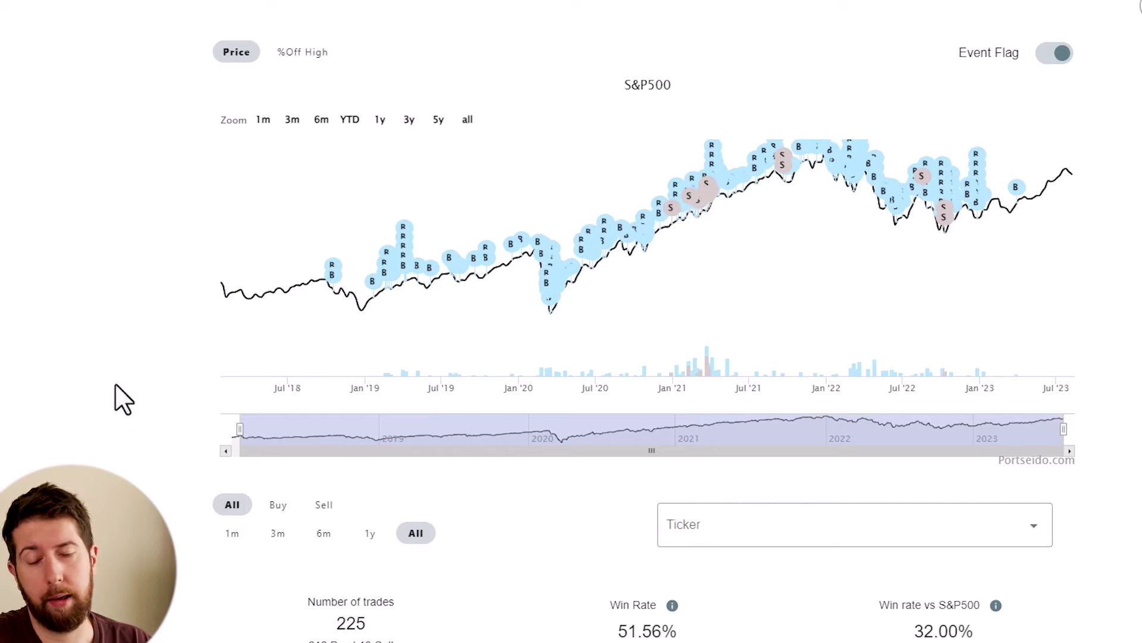
scroll(117, 387, down, 6)
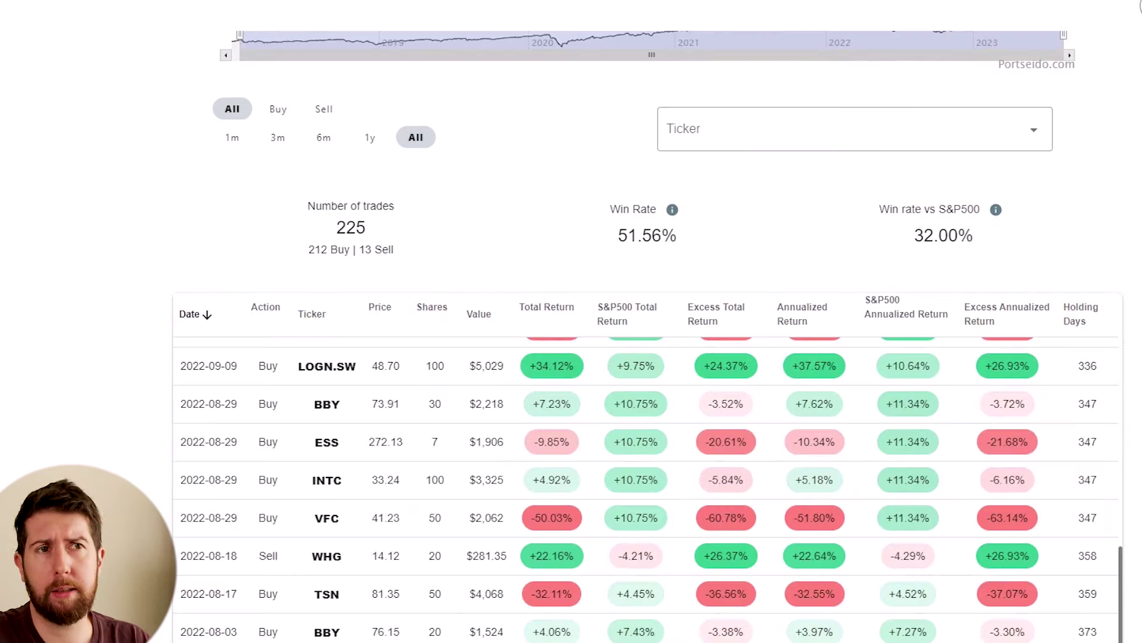
scroll(647, 357, down, 3)
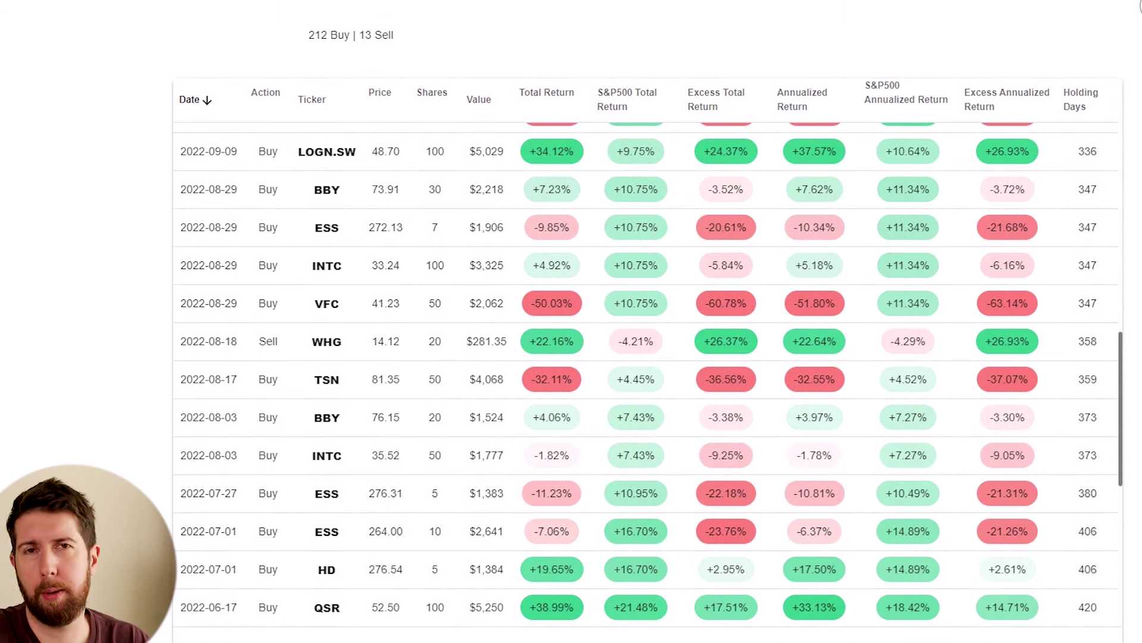
scroll(648, 357, up, 8)
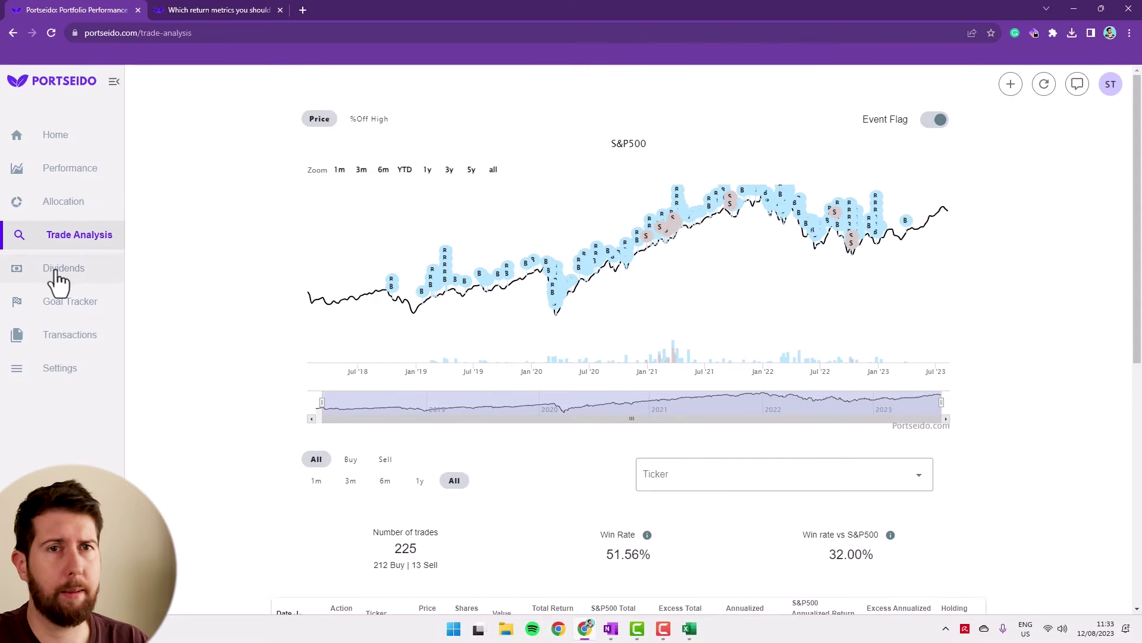
Open the Dividends page and inspect the August 2023 calendar payments on August 1, 4 and 8.
click(58, 277)
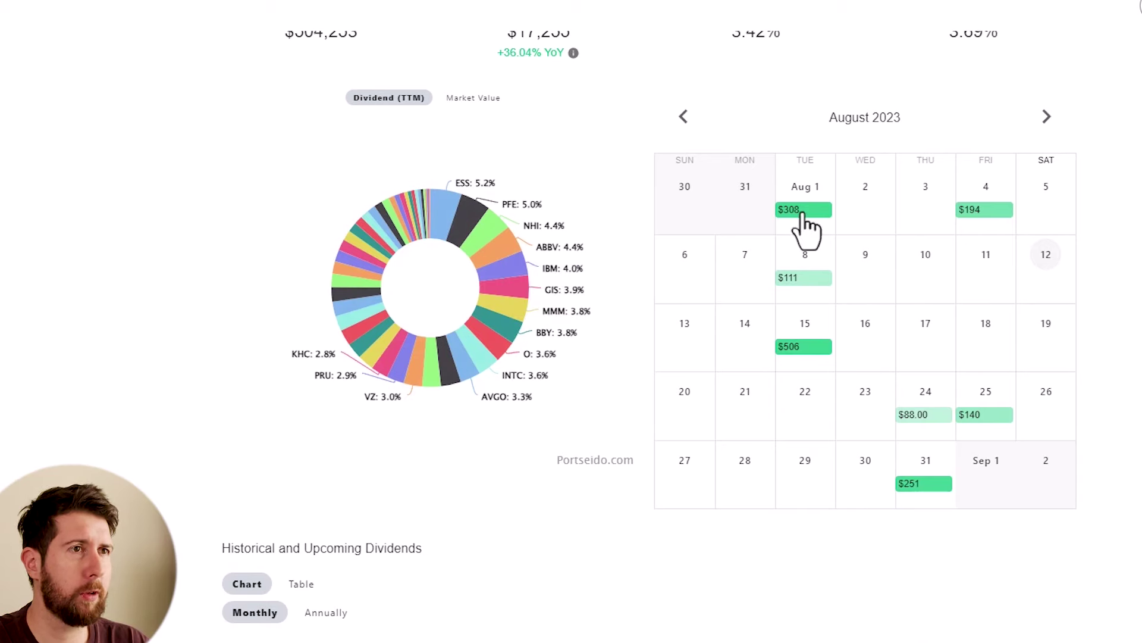
mouse_move(807, 230)
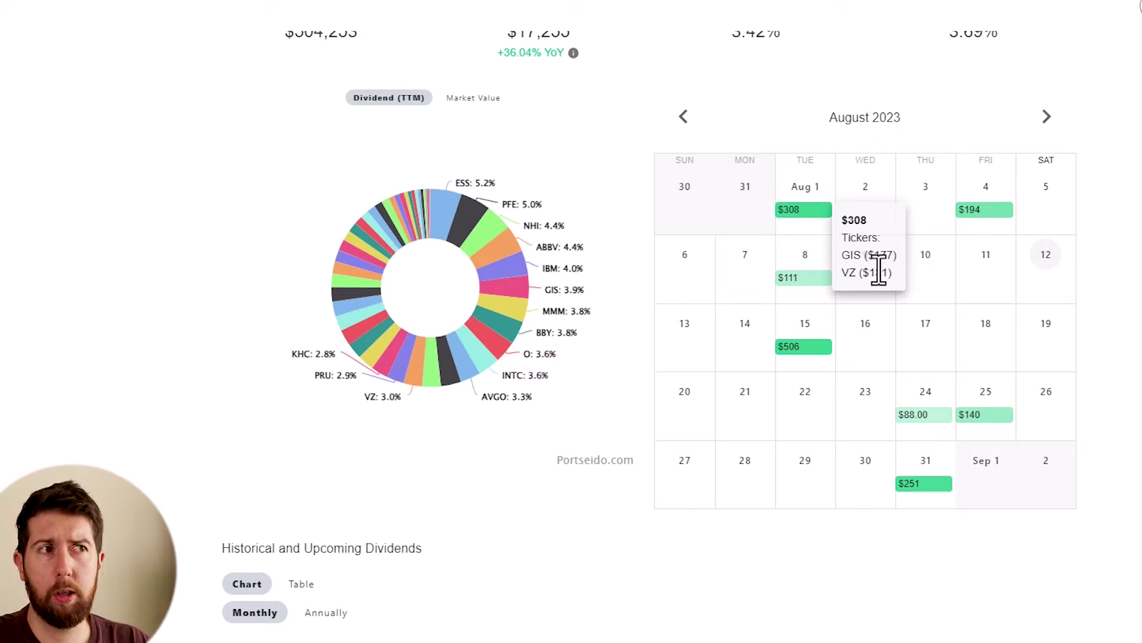
mouse_move(977, 216)
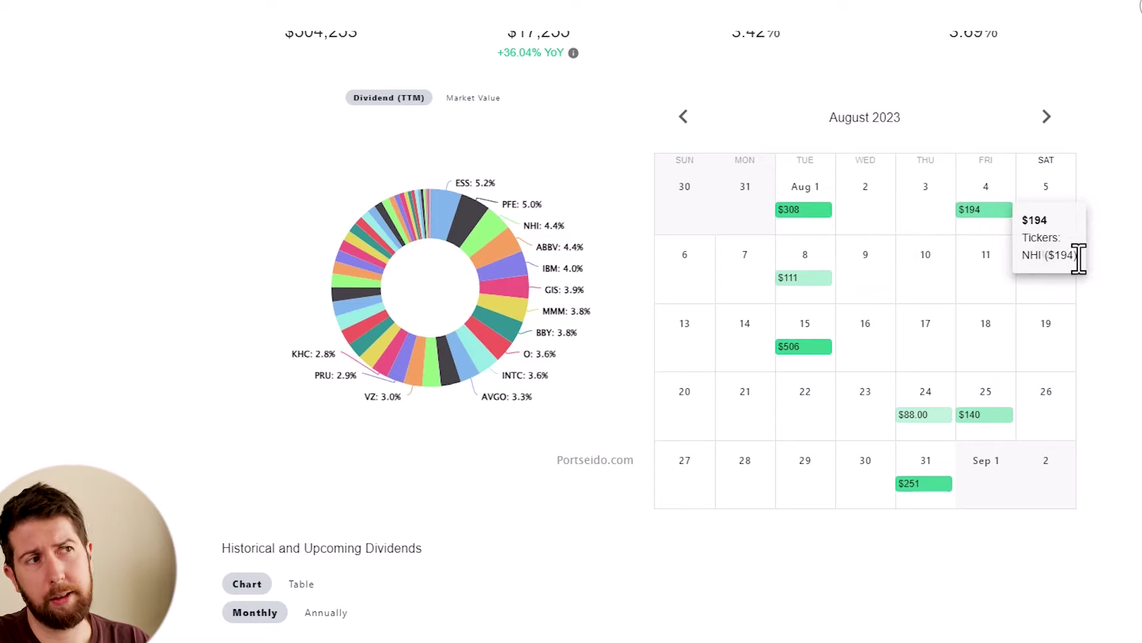
mouse_move(815, 279)
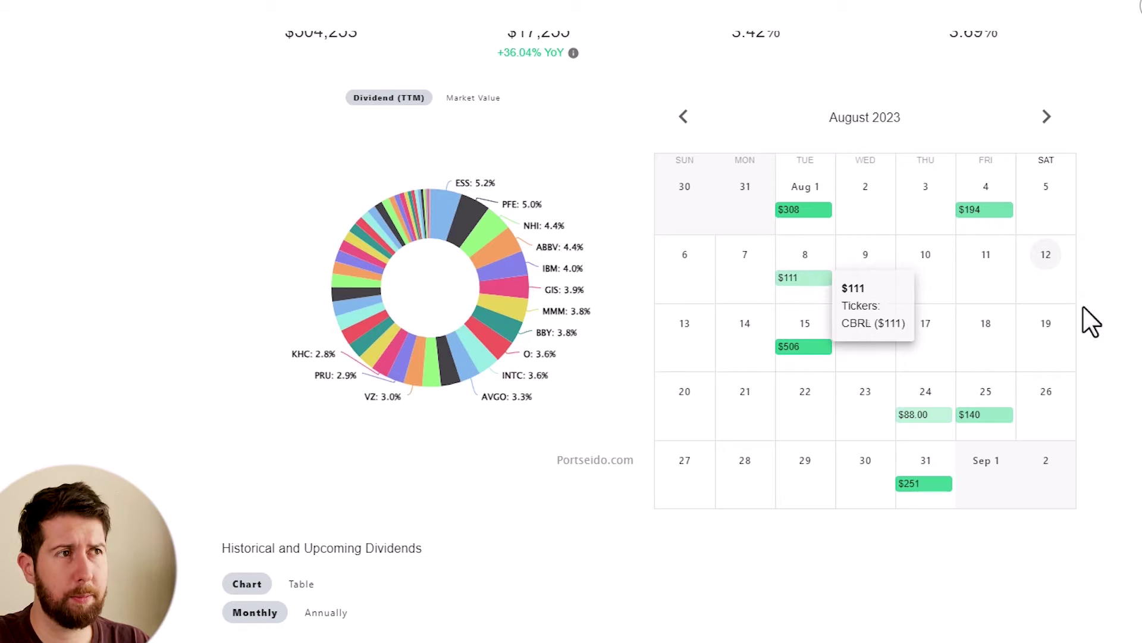
scroll(182, 329, up, 1)
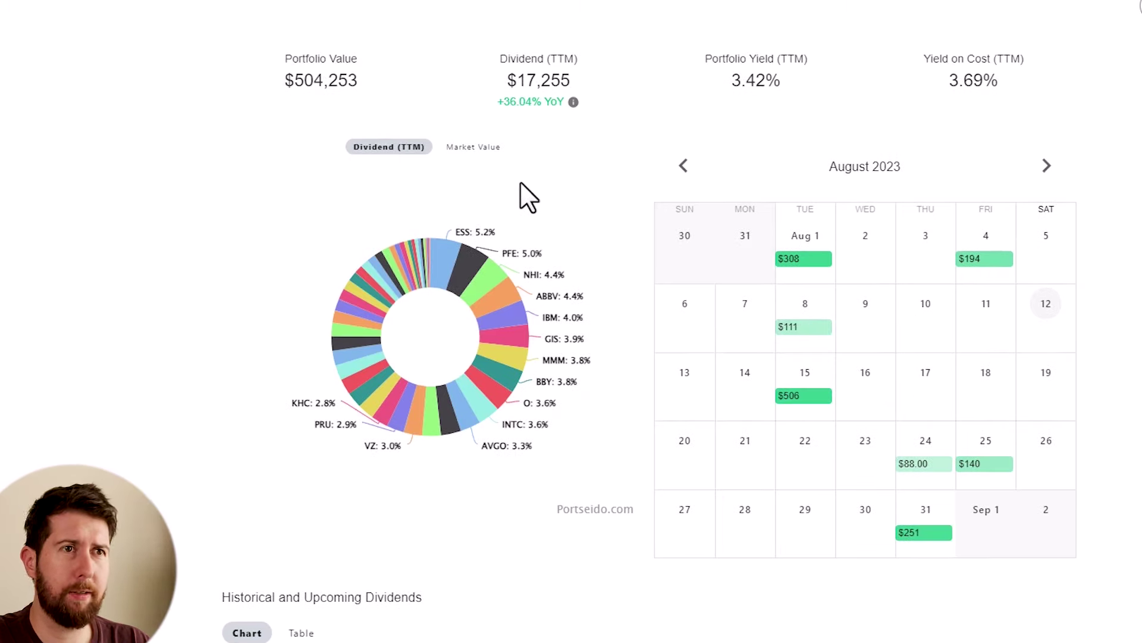
Show the Historical and Upcoming Dividends chart annually, returning to the monthly view.
scroll(179, 384, down, 6)
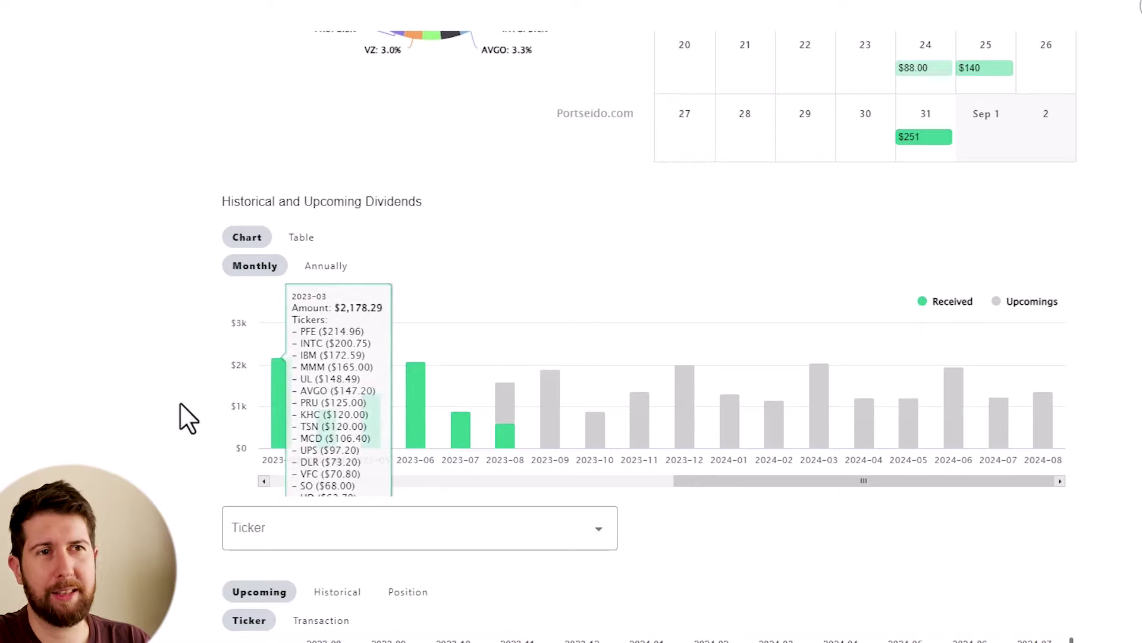
click(317, 266)
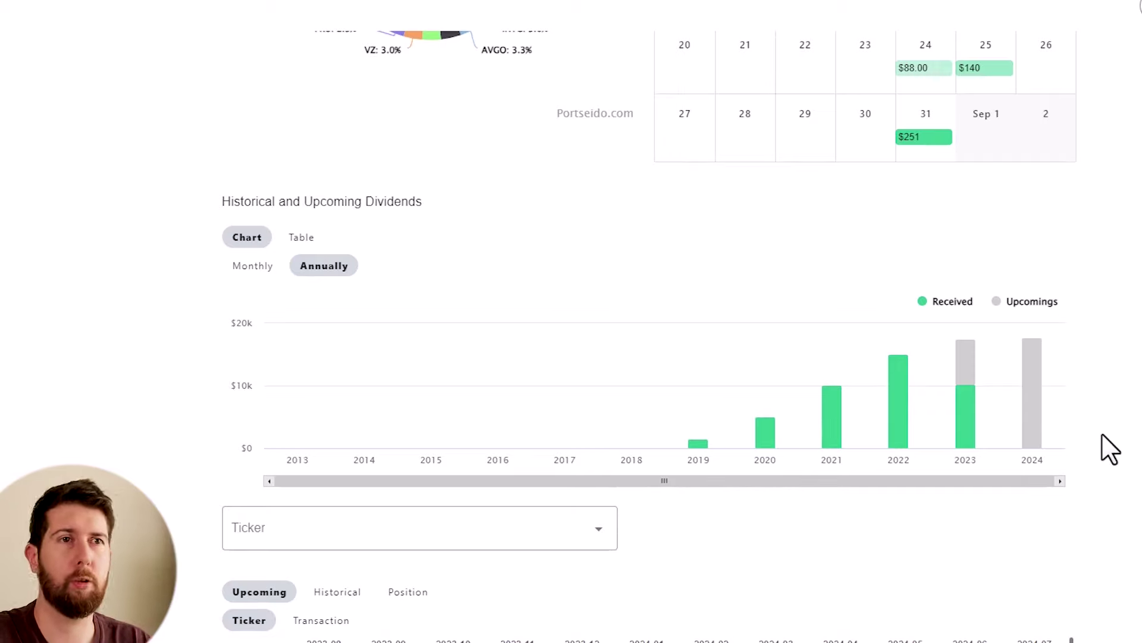
click(257, 269)
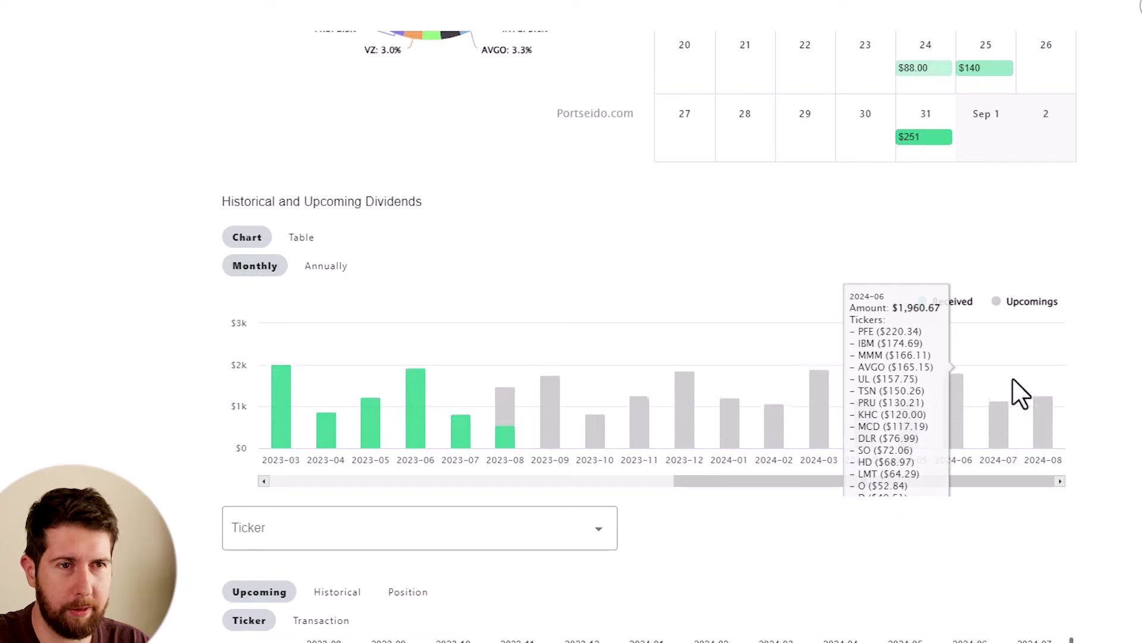
Review the upcoming dividends table by ticker below the monthly dividend chart.
scroll(1129, 370, down, 4)
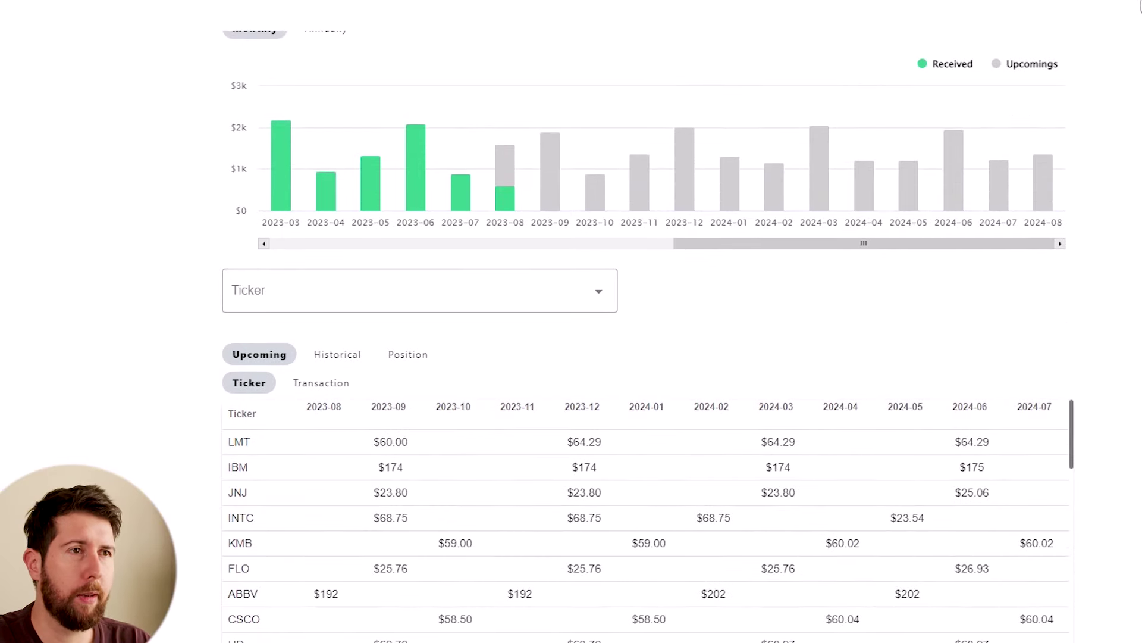
scroll(422, 410, down, 2)
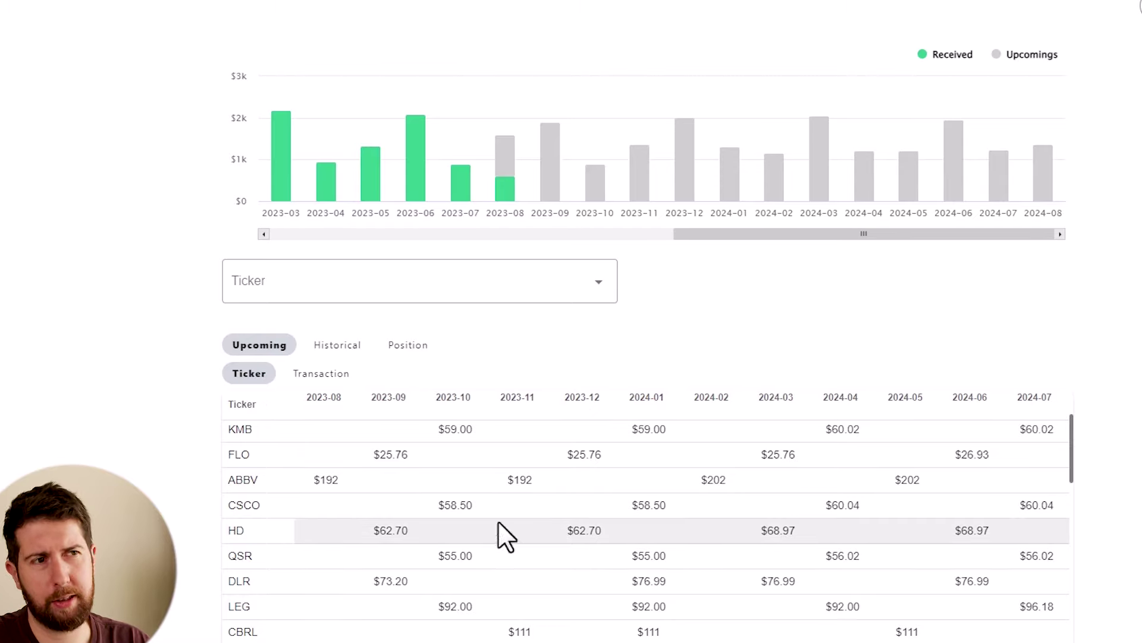
mouse_move(1072, 439)
mouse_down()
mouse_move(1070, 533)
mouse_move(1073, 401)
mouse_move(1068, 430)
mouse_up()
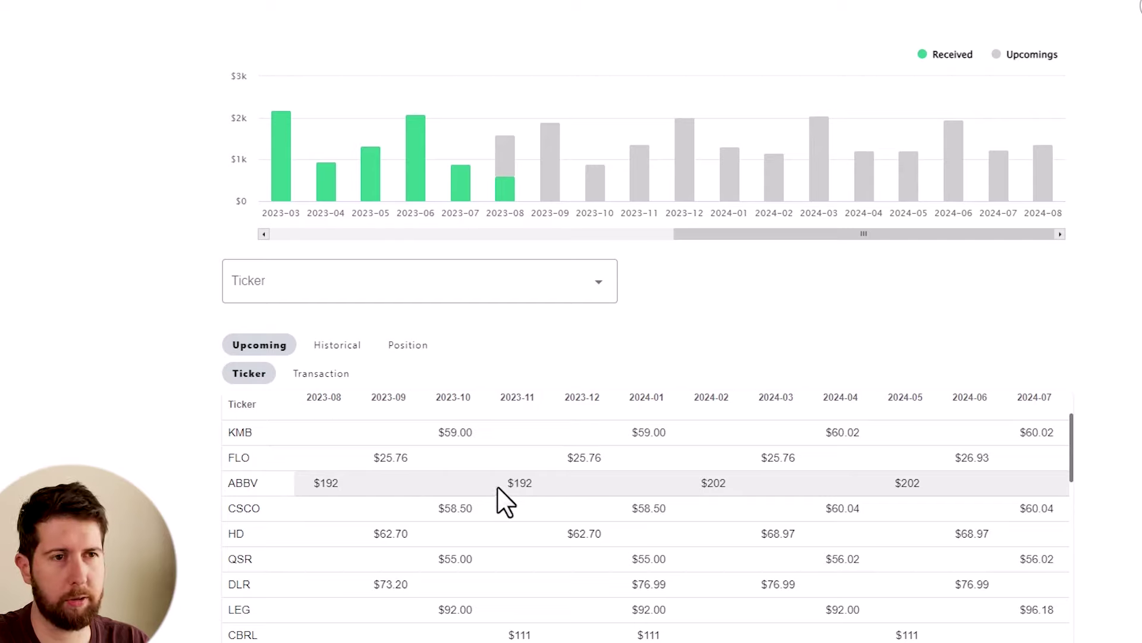
scroll(505, 502, down, 1)
scroll(1070, 459, down, 1)
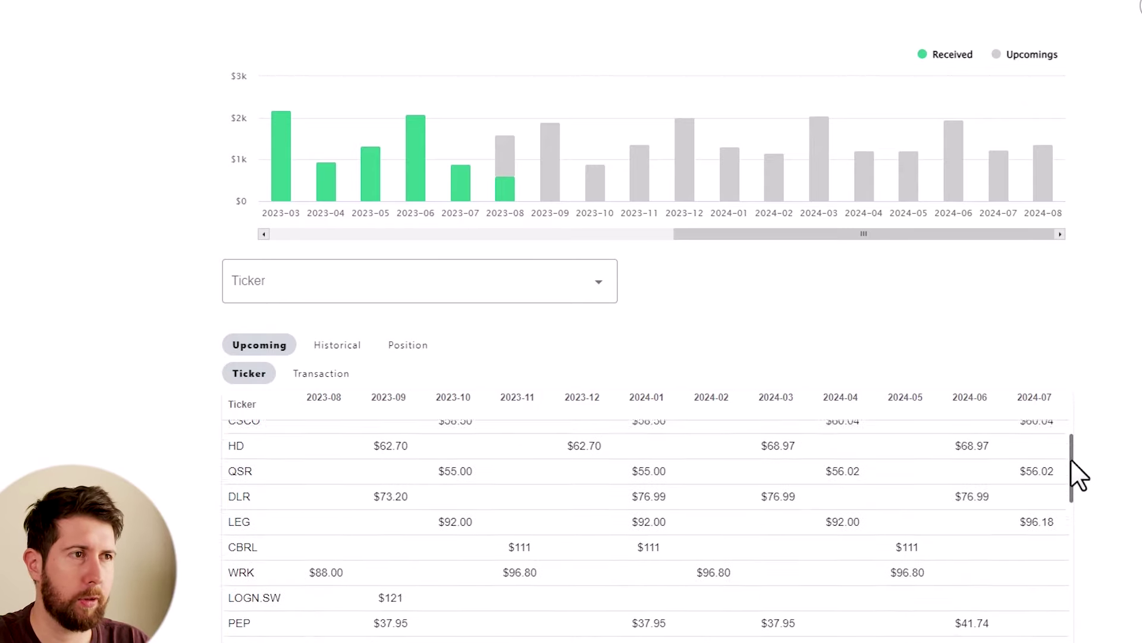
scroll(1070, 459, down, 2)
scroll(1076, 512, down, 4)
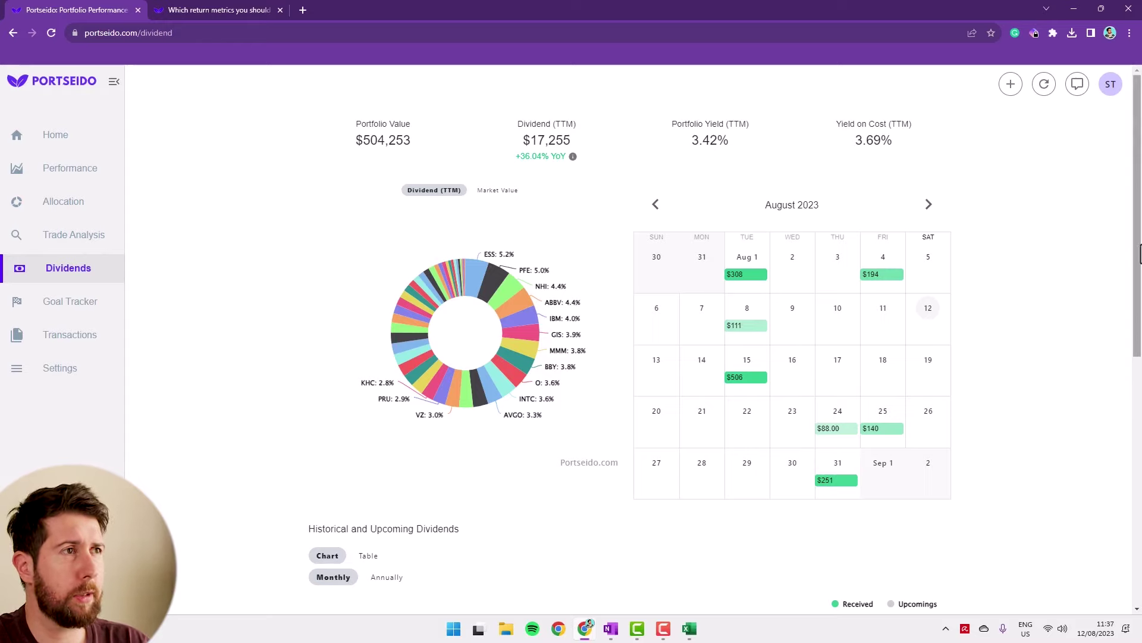
drag(1135, 253, 1114, 488)
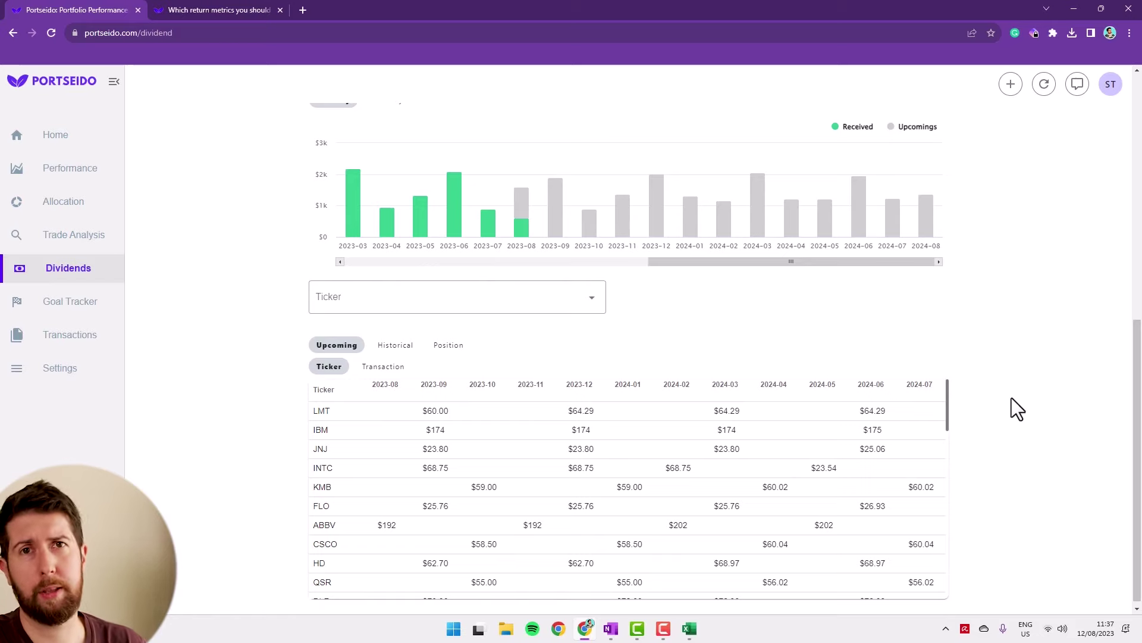
scroll(1012, 398, up, 8)
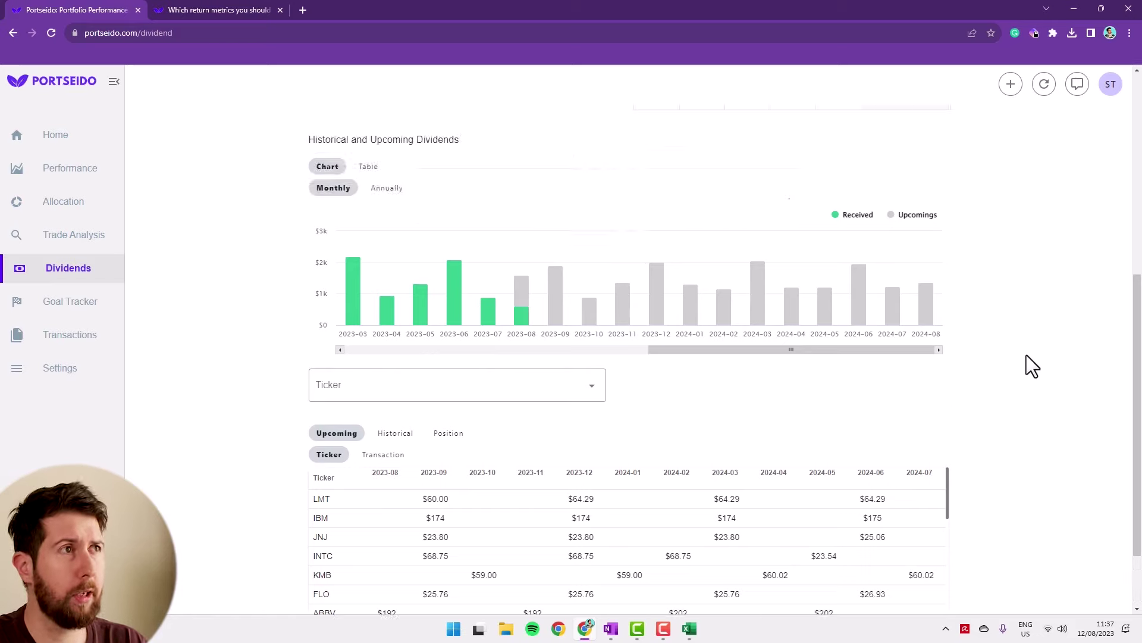
Bring up the account's portfolio settings and open My Portfolio's settings for editing.
click(1110, 85)
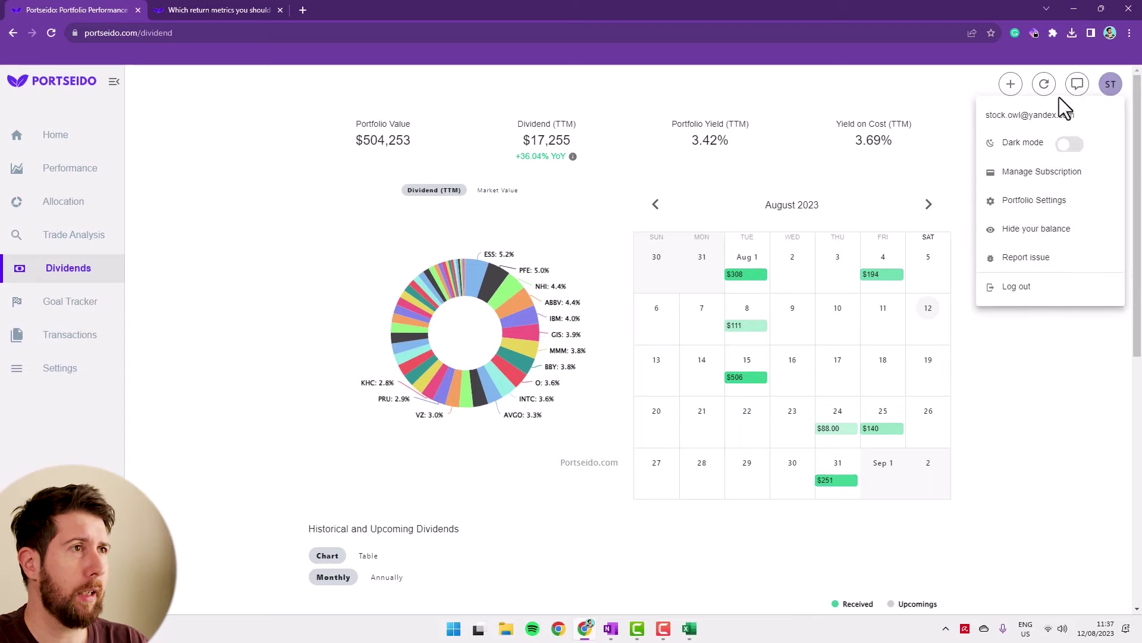
click(1035, 203)
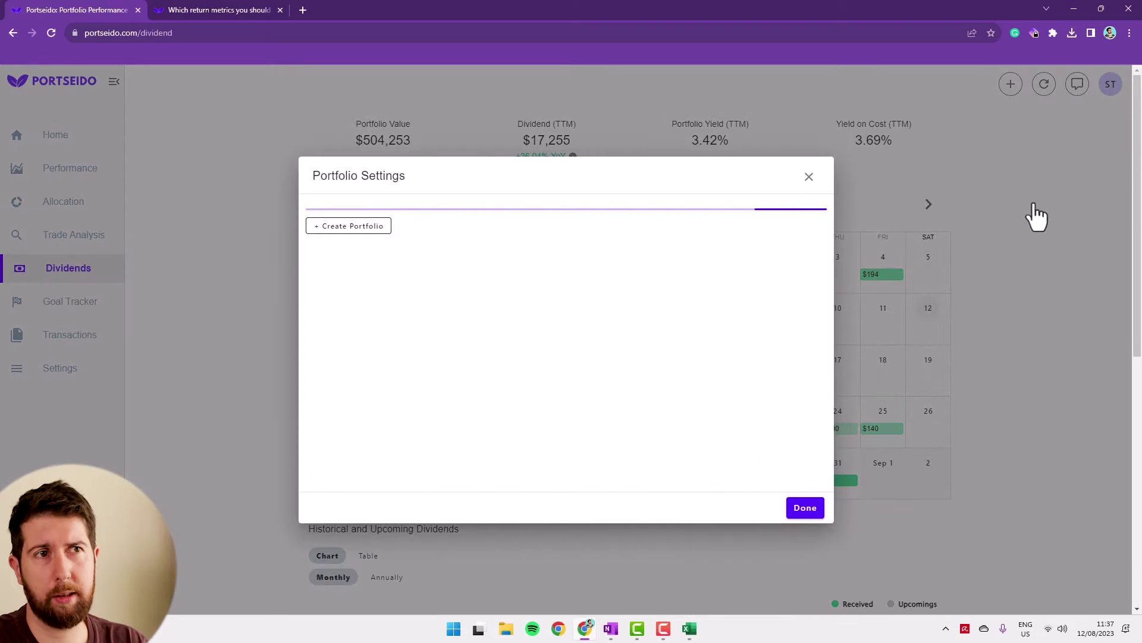
click(811, 227)
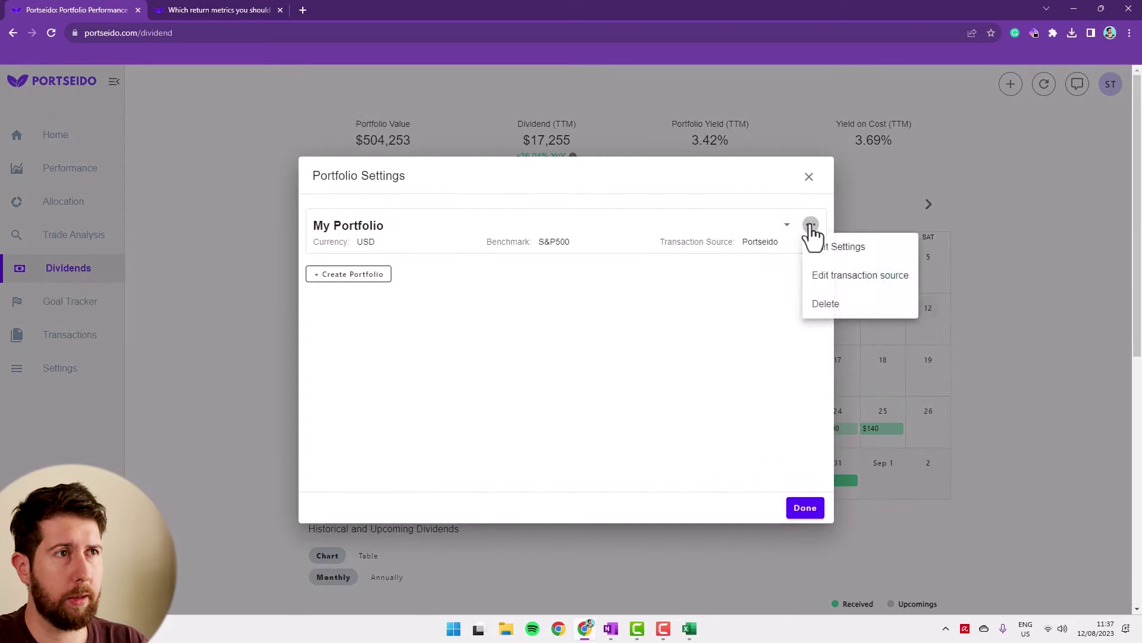
click(827, 248)
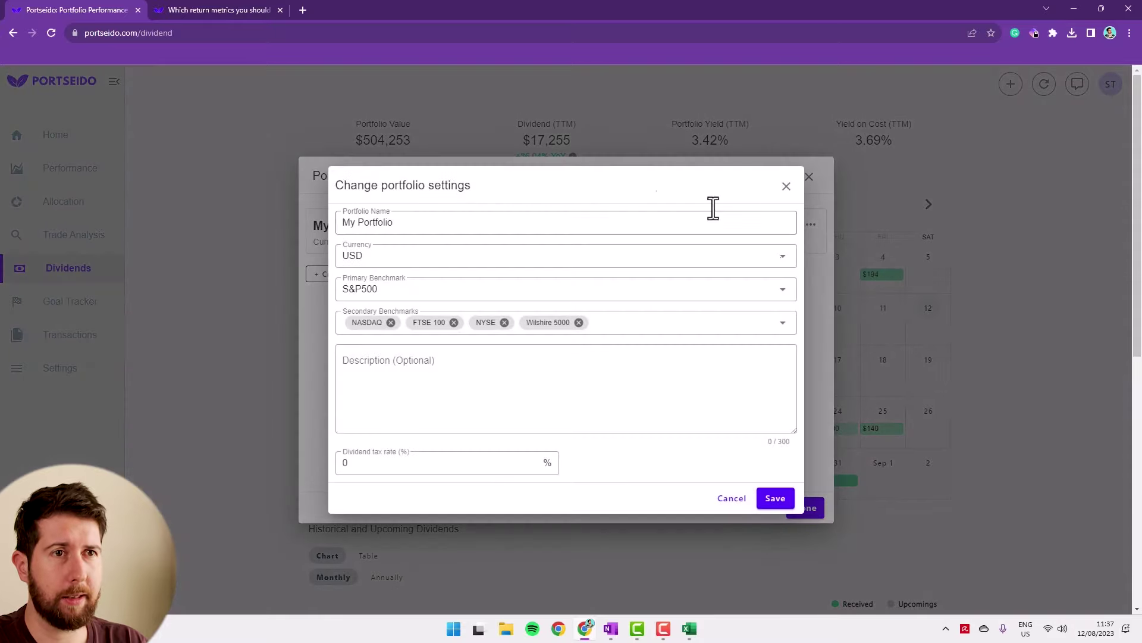
Inspect the dividend tax rate field of My Portfolio, cancel the edit and close the portfolio settings.
click(347, 463)
click(326, 467)
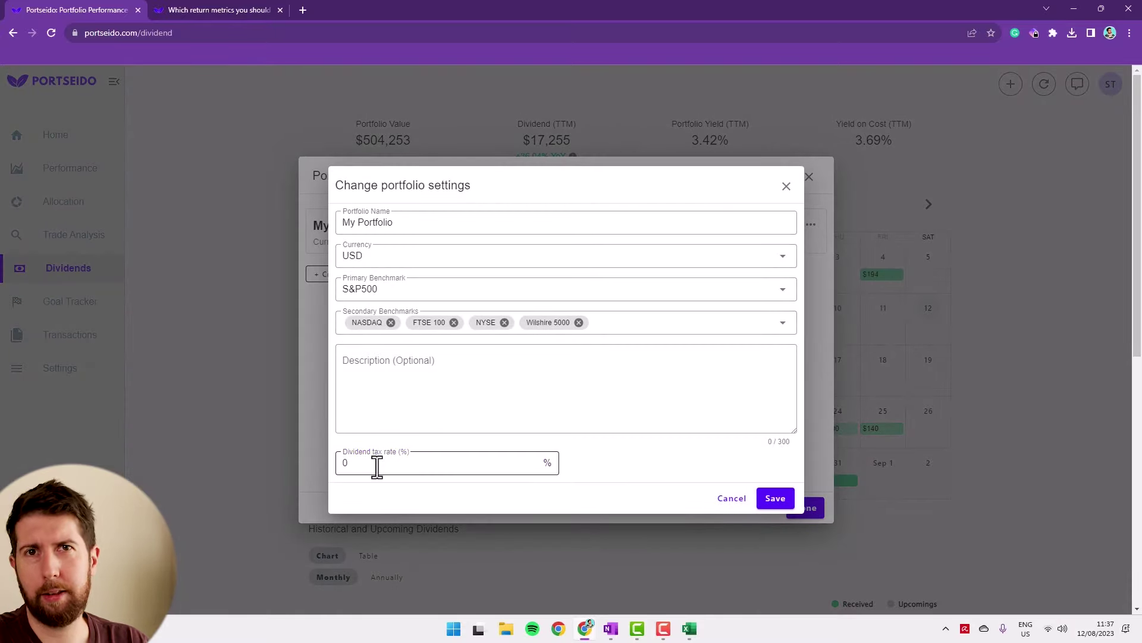
click(363, 463)
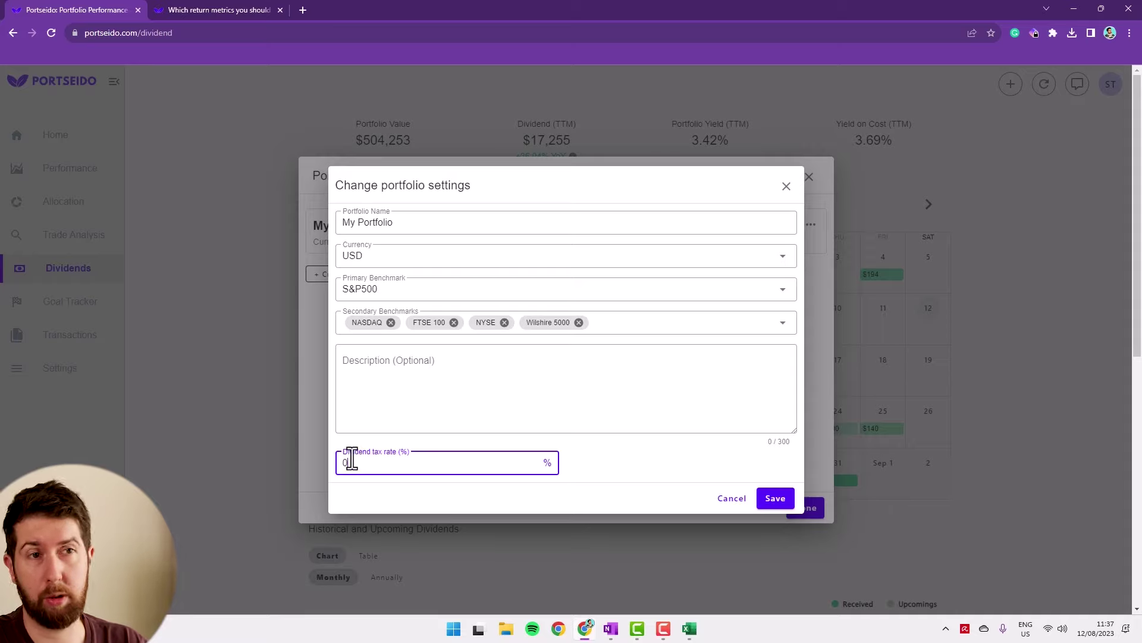
click(724, 504)
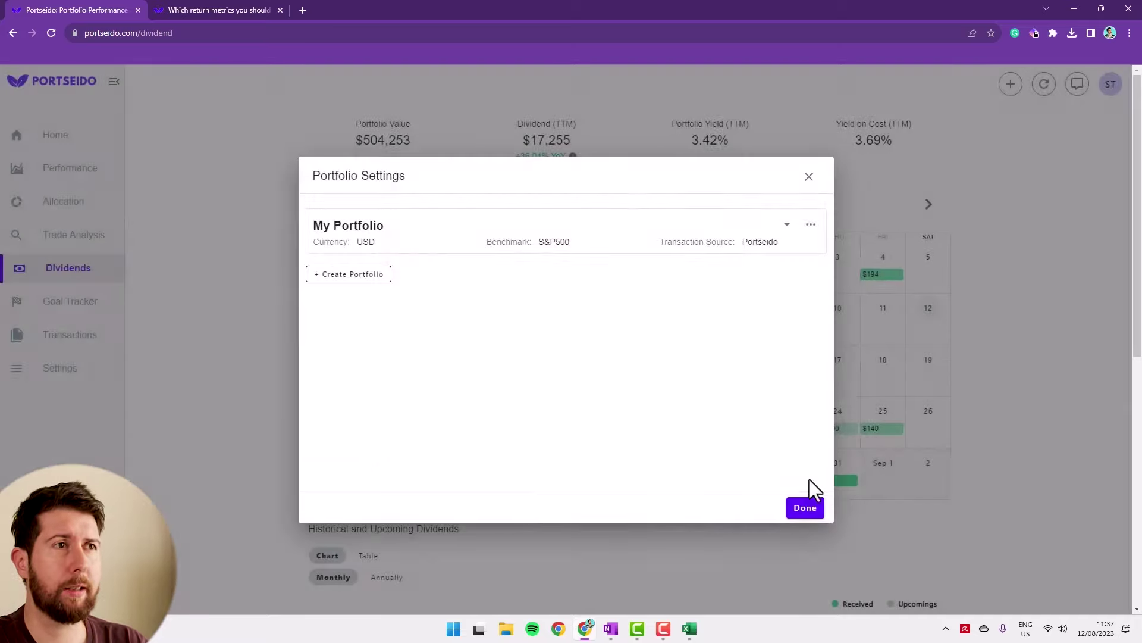
click(809, 177)
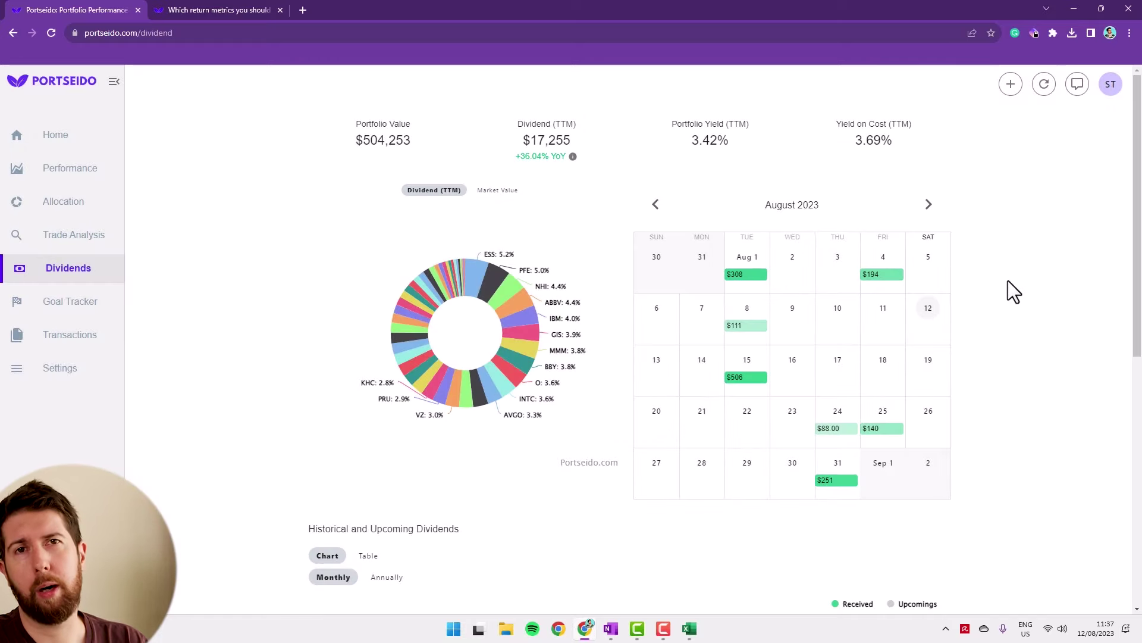
Open the Goal Tracker plan for editing and set its starting date to today, 2023-08-12.
scroll(976, 292, down, 8)
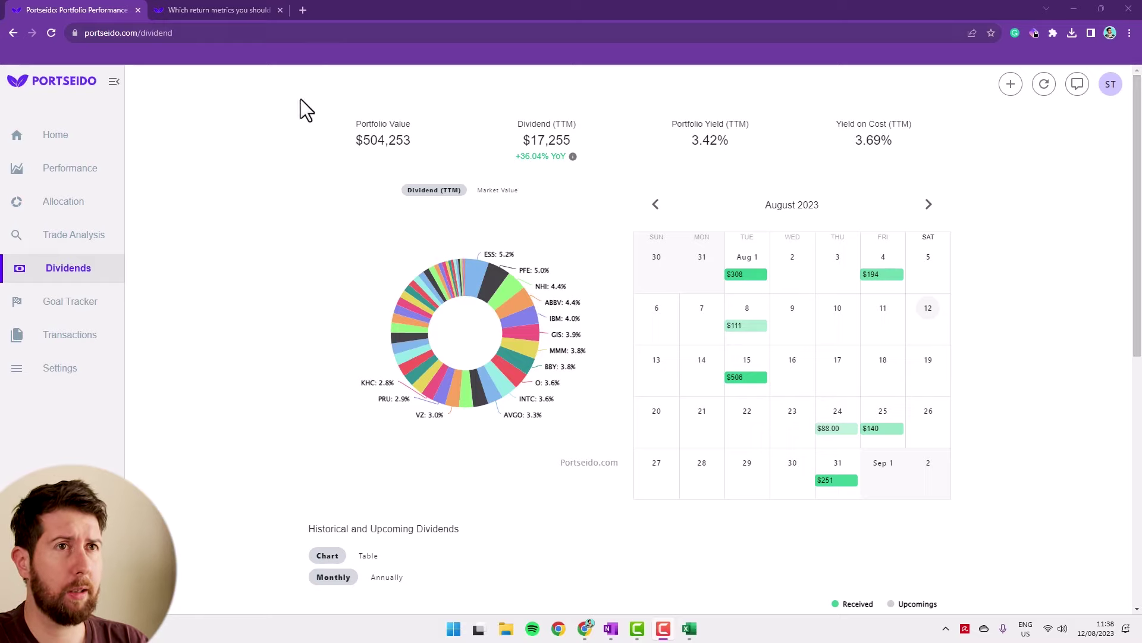
drag(1136, 156, 417, 268)
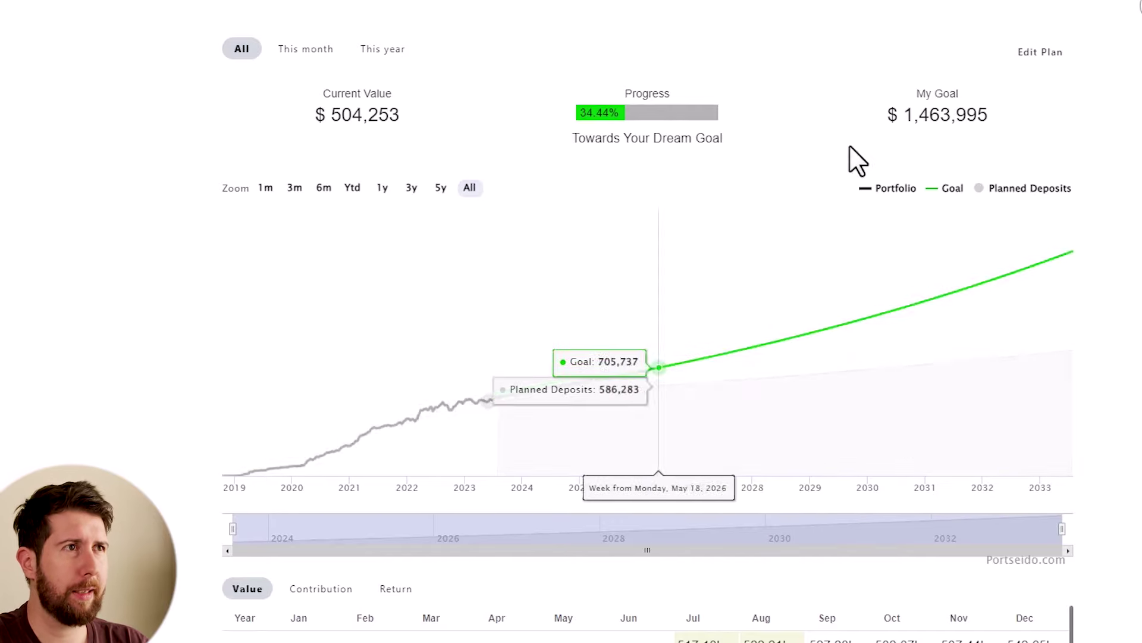
click(1041, 53)
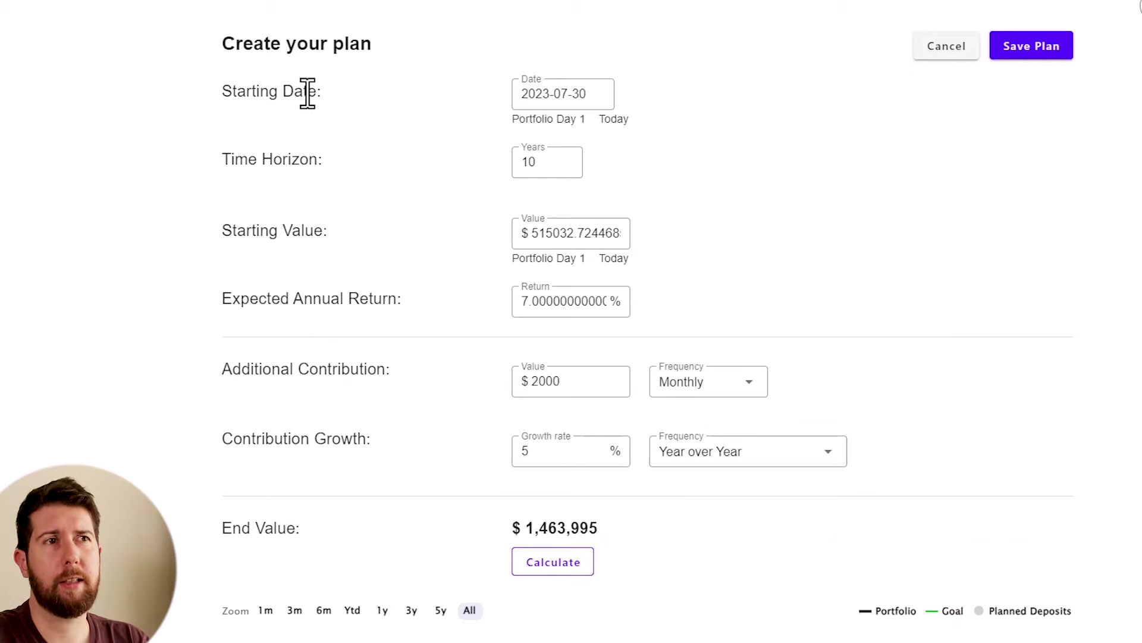
click(614, 122)
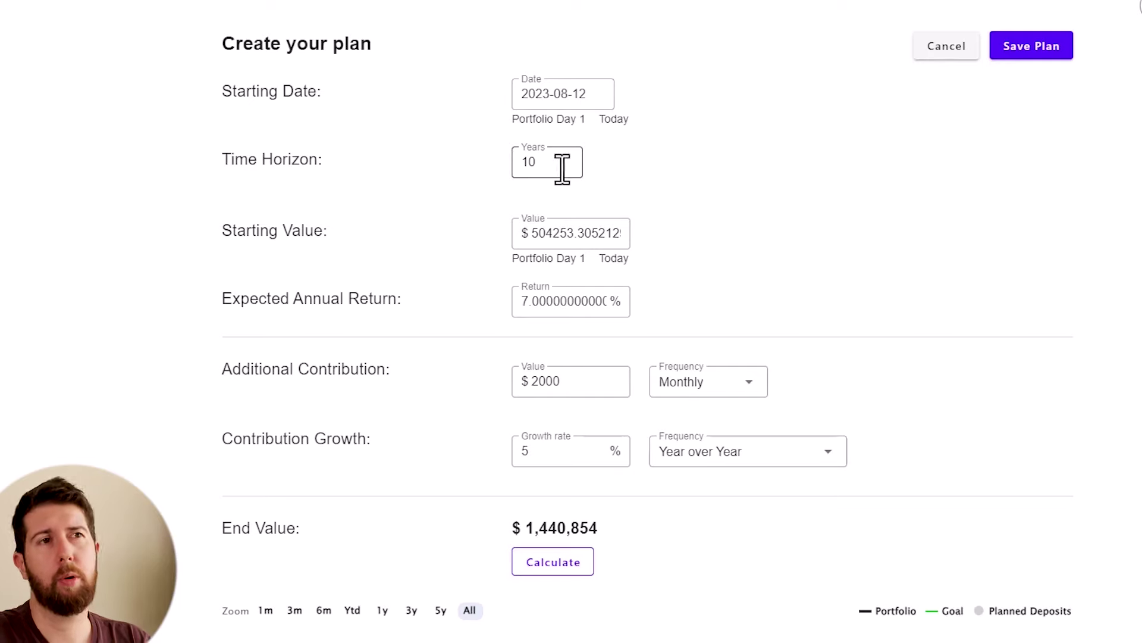